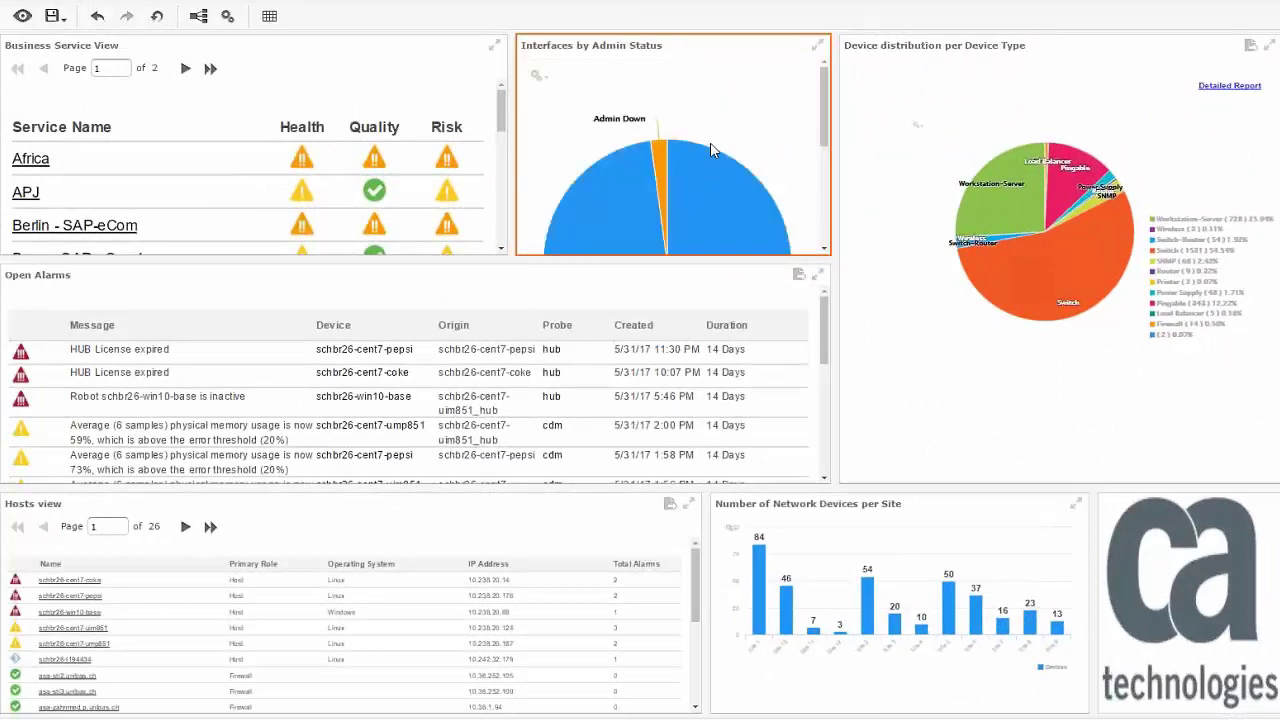
# Set the Interfaces by Admin Status dashlet to Fit to Dashlet scaling with a 15-second auto-refresh
pyautogui.rightClick(689, 160)
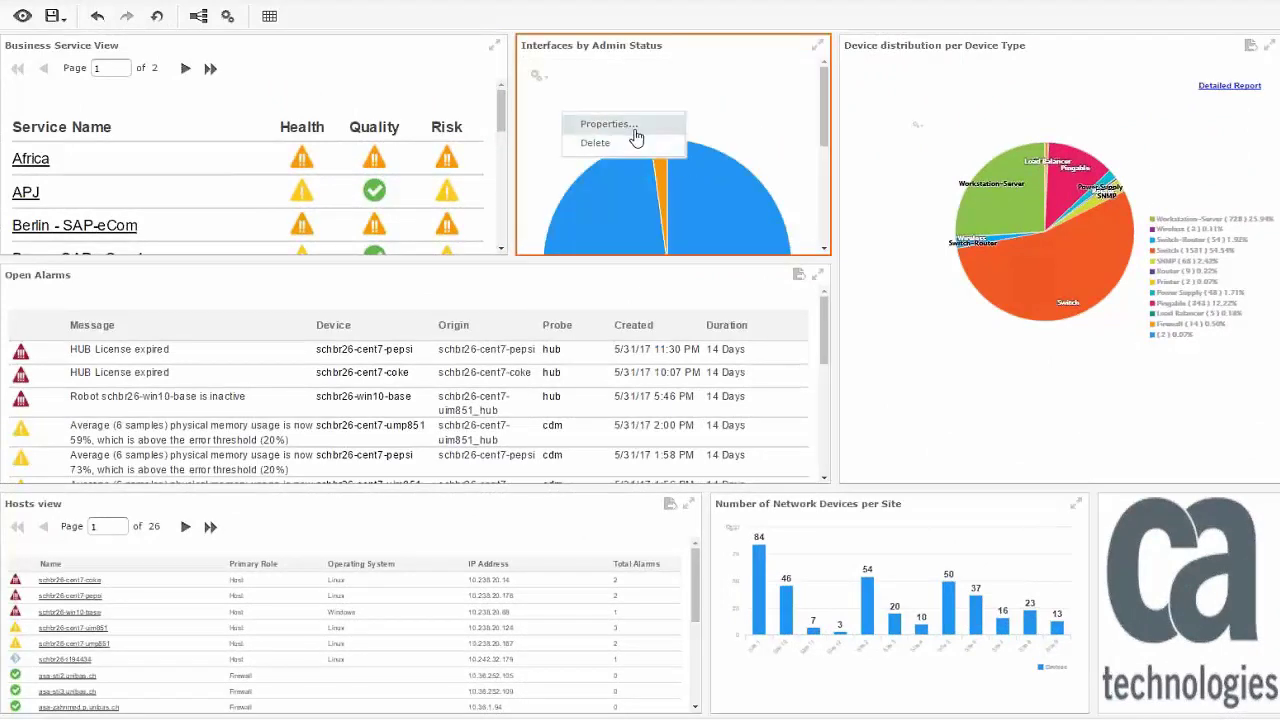
pyautogui.click(602, 121)
pyautogui.click(628, 396)
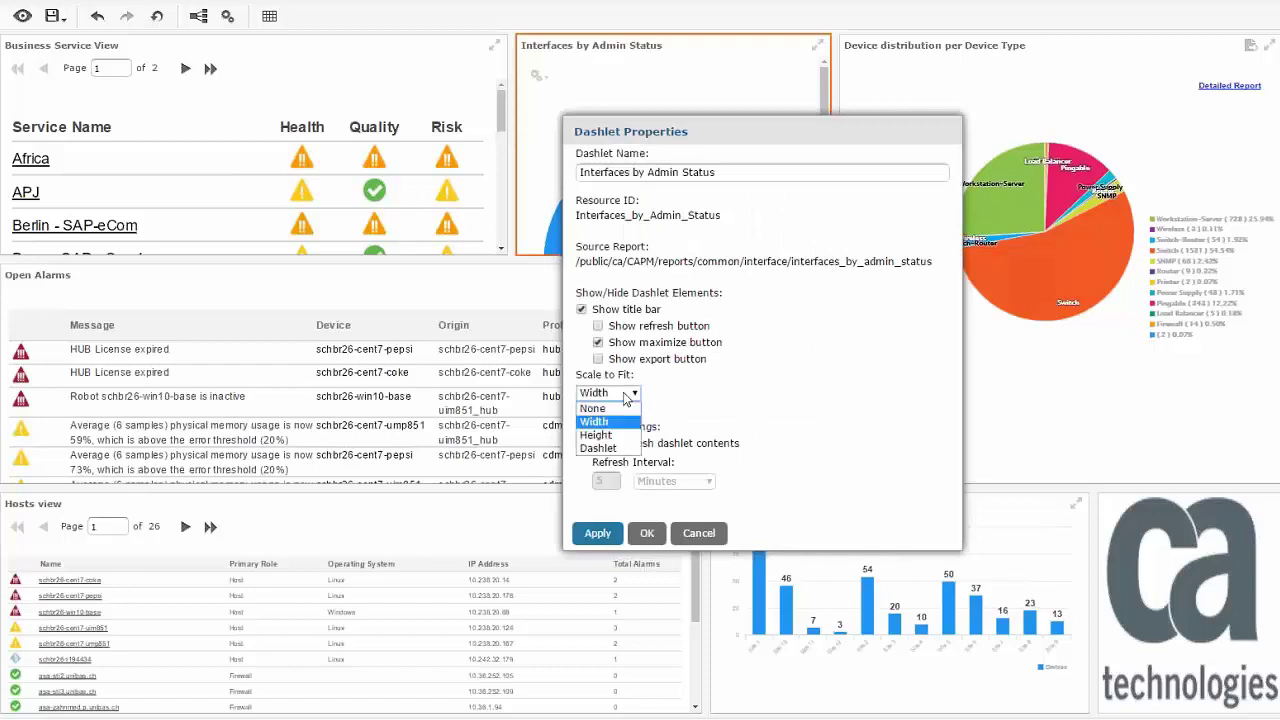
pyautogui.click(610, 449)
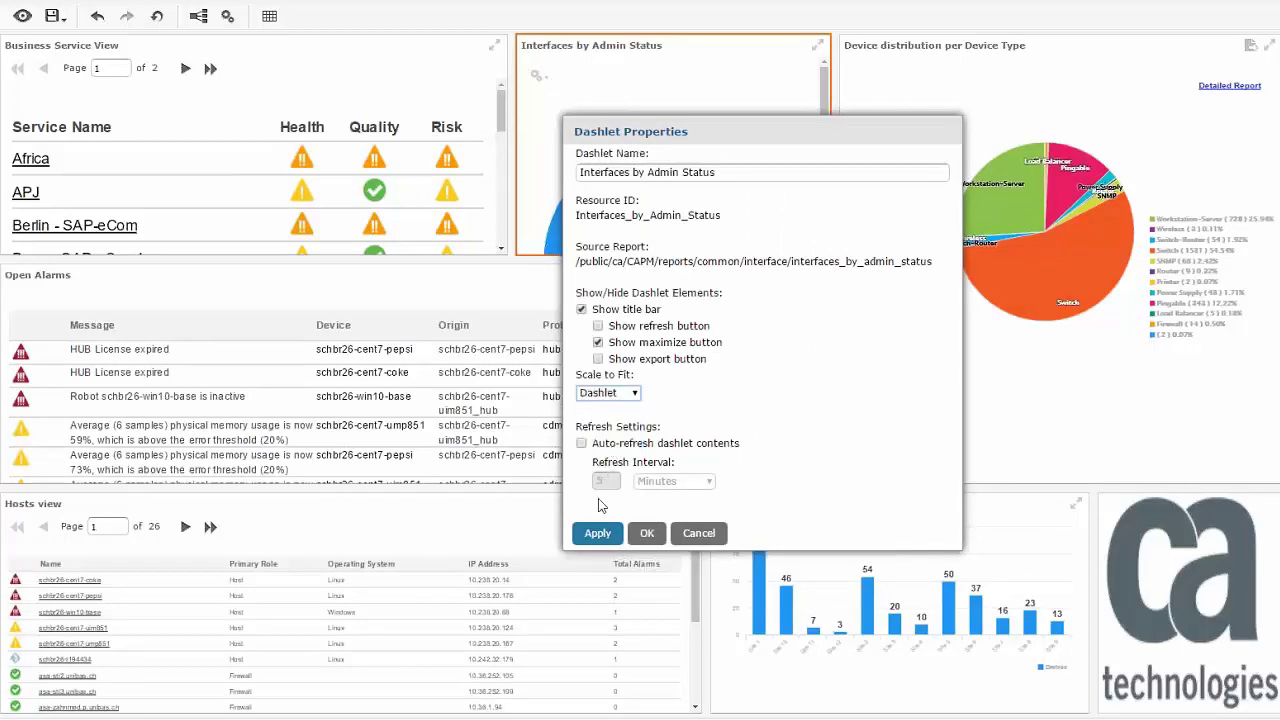
pyautogui.click(581, 443)
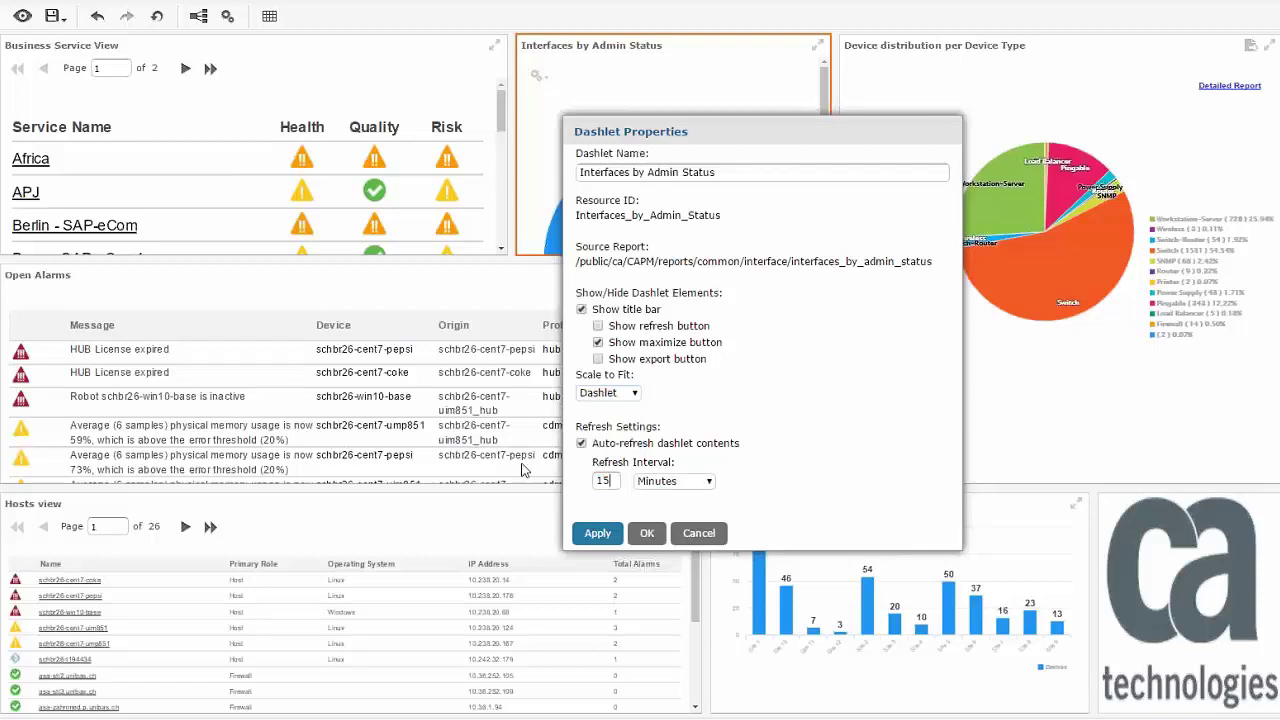
pyautogui.click(703, 484)
pyautogui.click(684, 497)
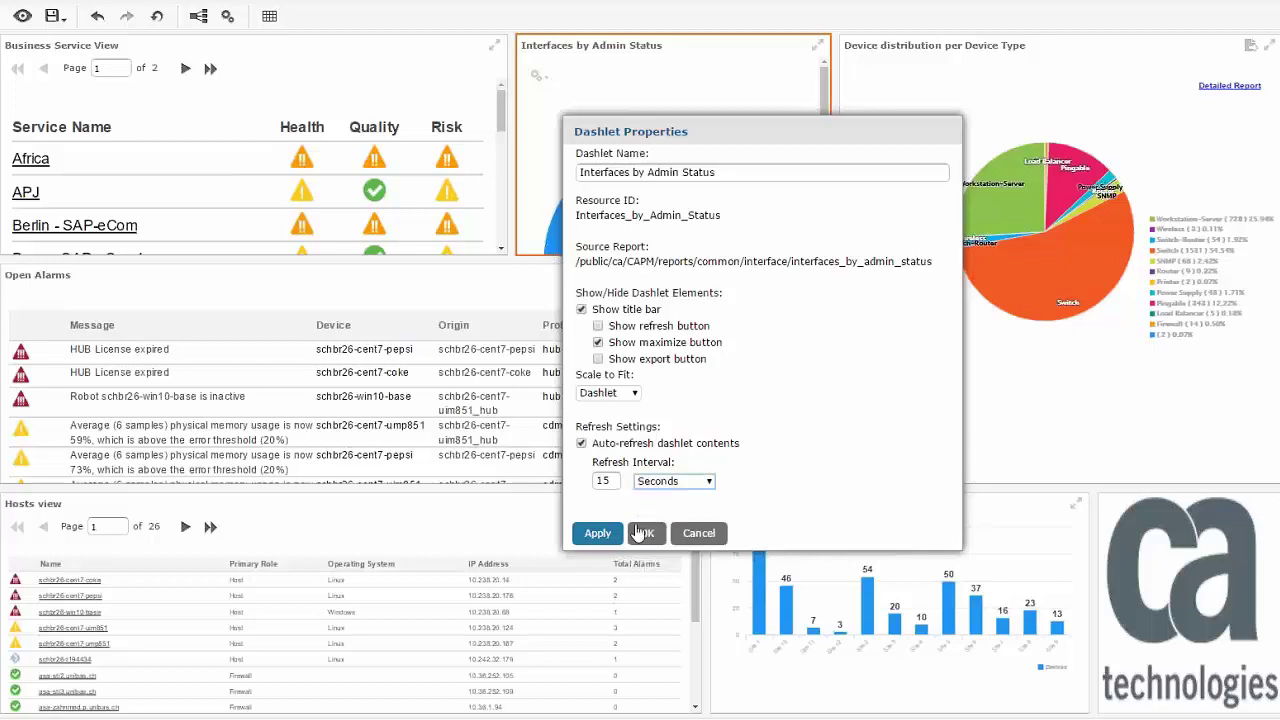
pyautogui.click(610, 534)
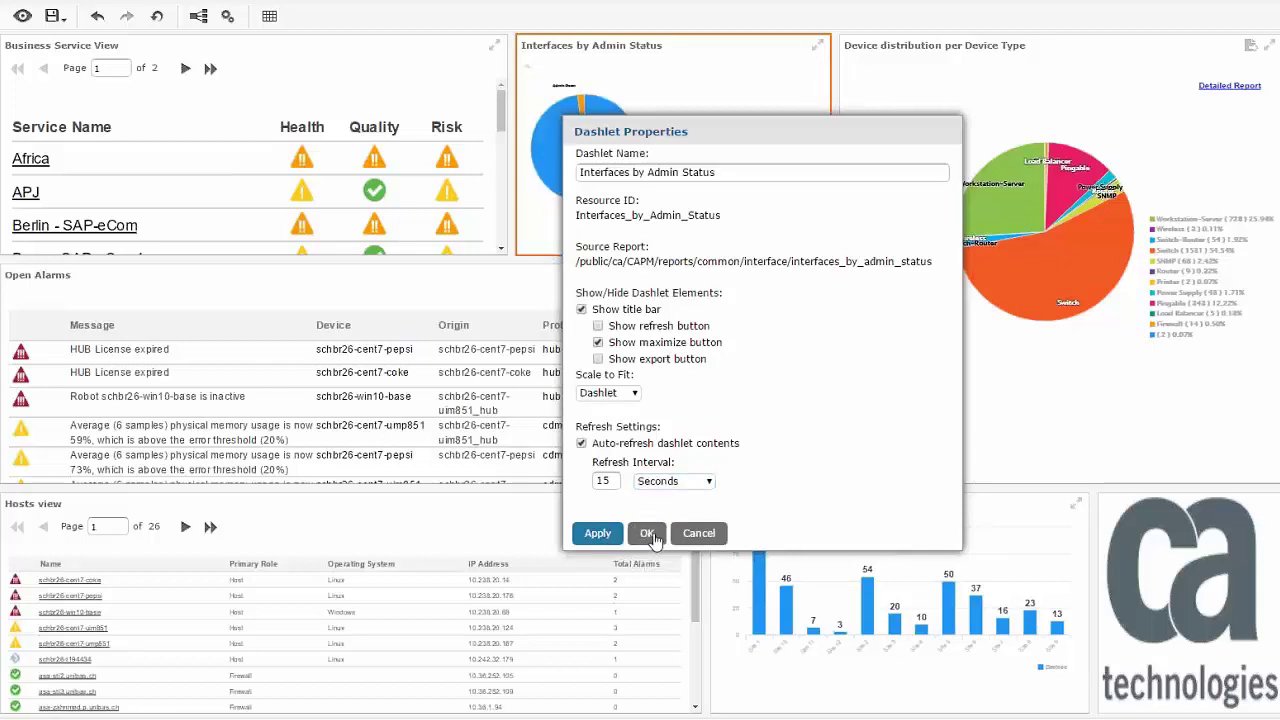
pyautogui.click(647, 533)
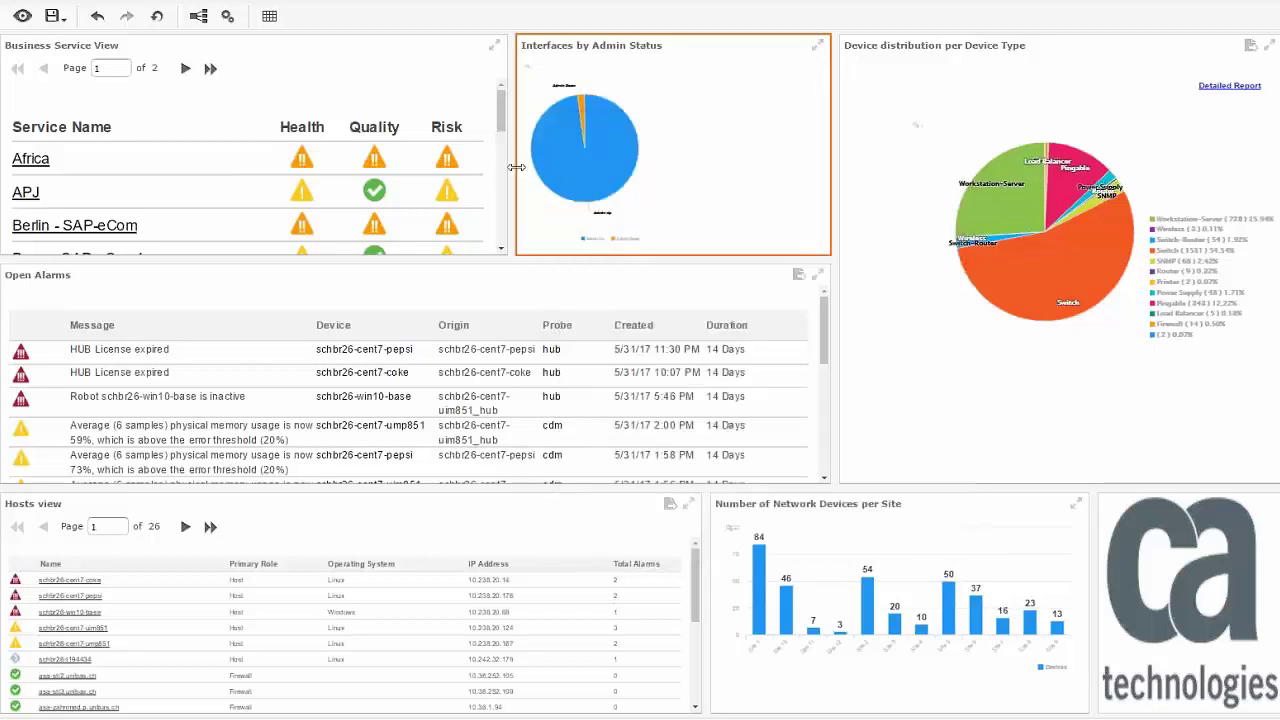
# Resize the Business Service View and Interfaces by Admin Status dashlets side by side, then save the dashboard
pyautogui.moveTo(516, 167); pyautogui.dragTo(612, 171)
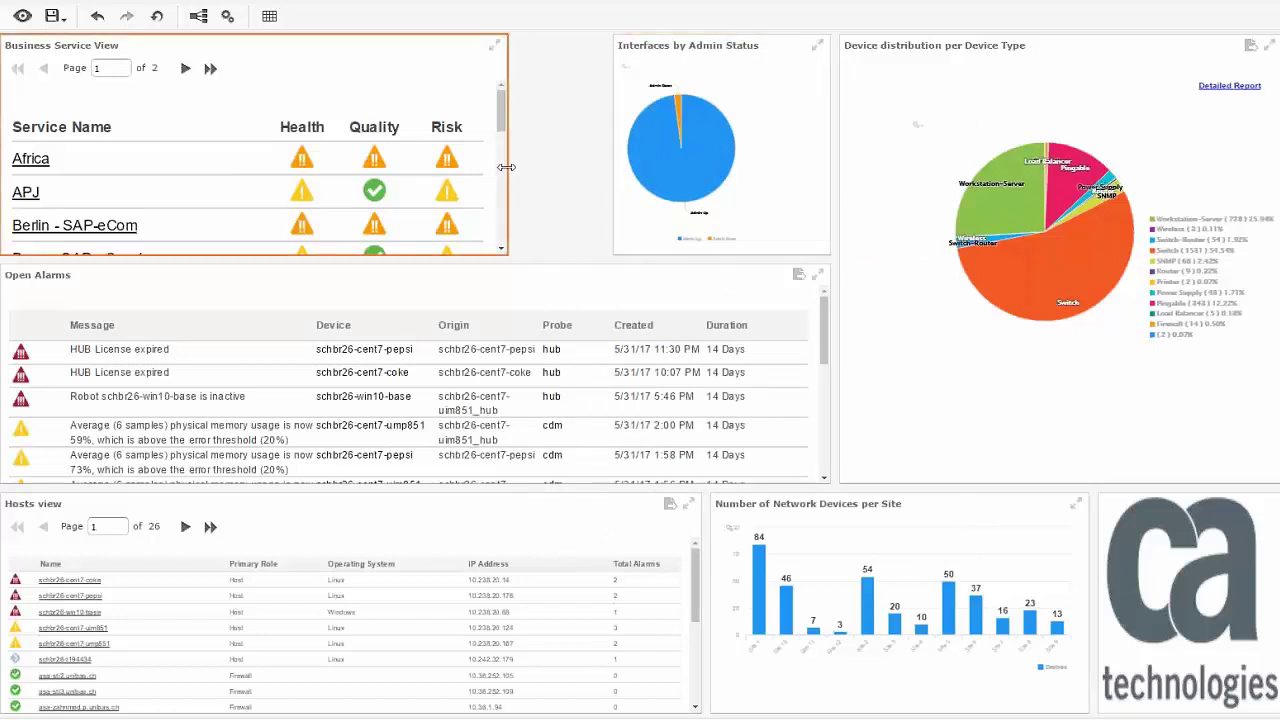
pyautogui.moveTo(507, 167); pyautogui.dragTo(596, 168)
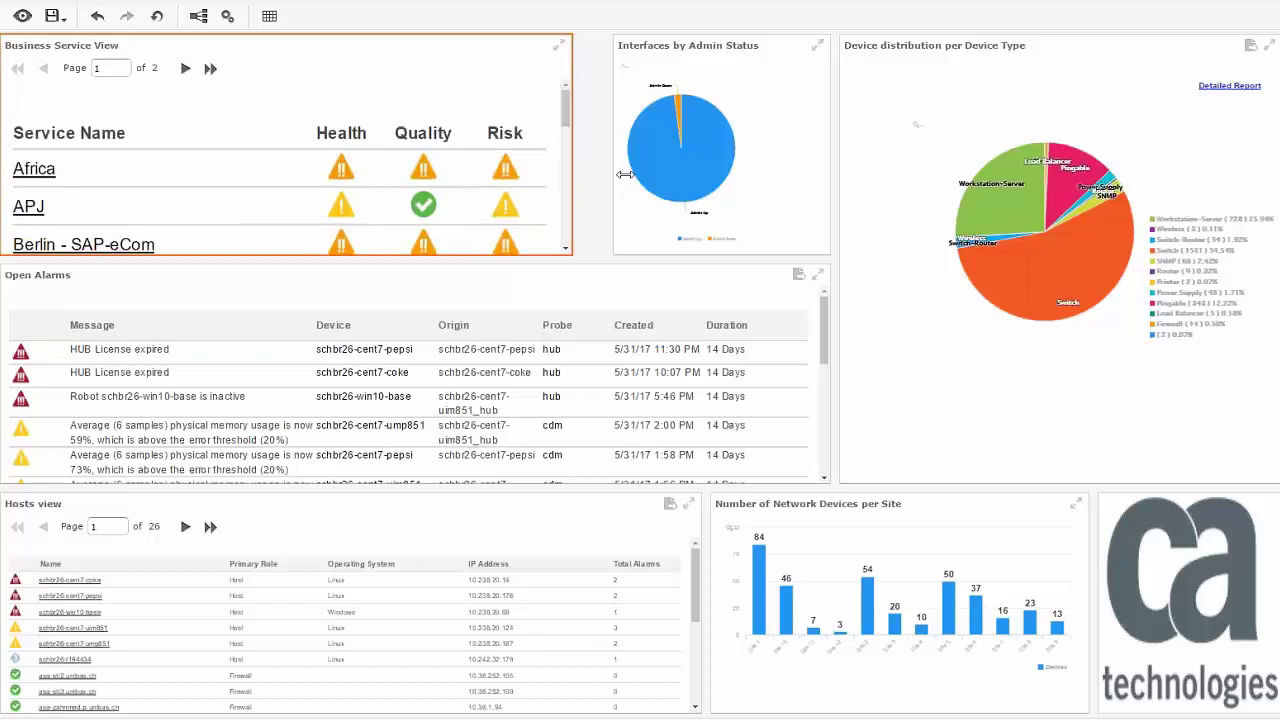
pyautogui.moveTo(624, 174); pyautogui.dragTo(588, 175)
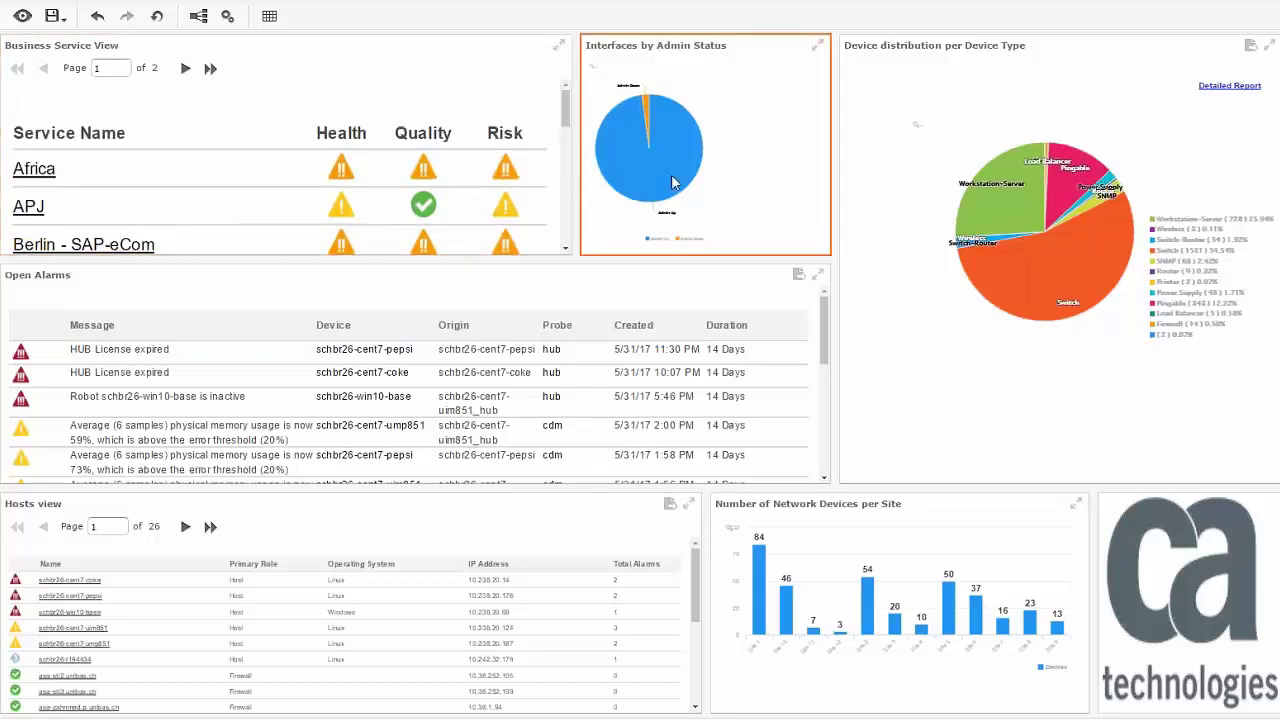
pyautogui.click(53, 17)
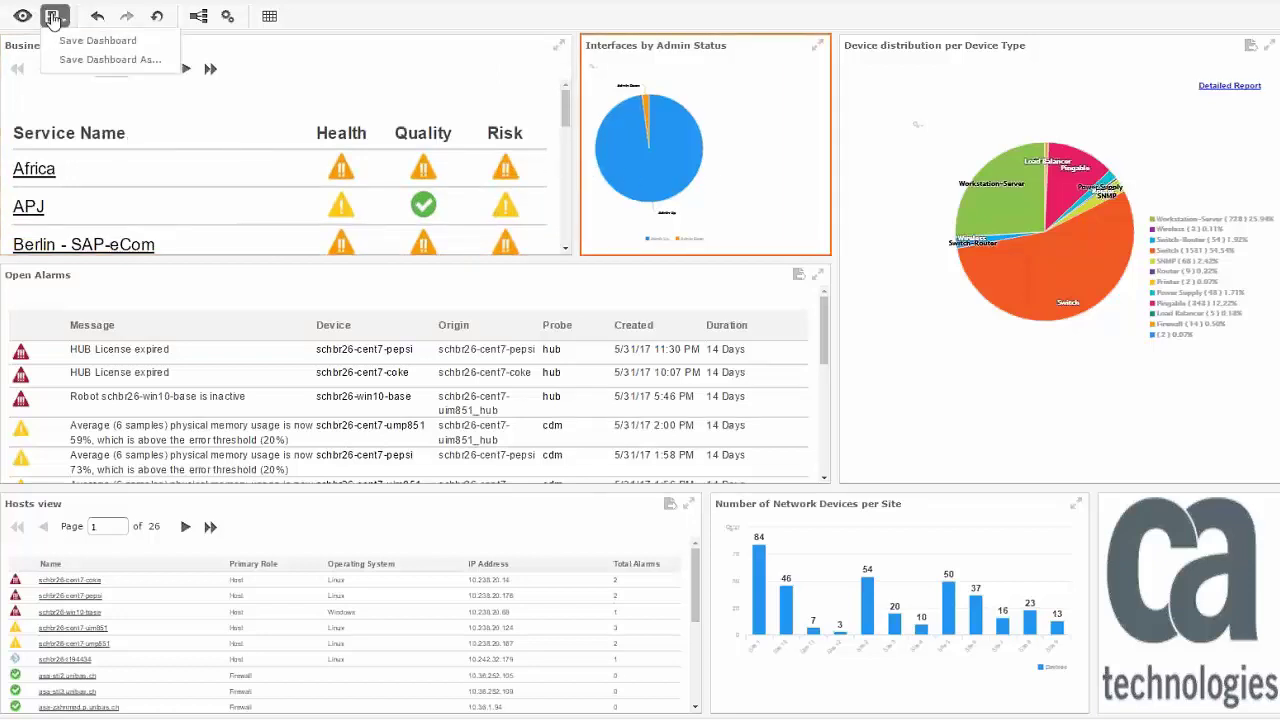
pyautogui.click(82, 41)
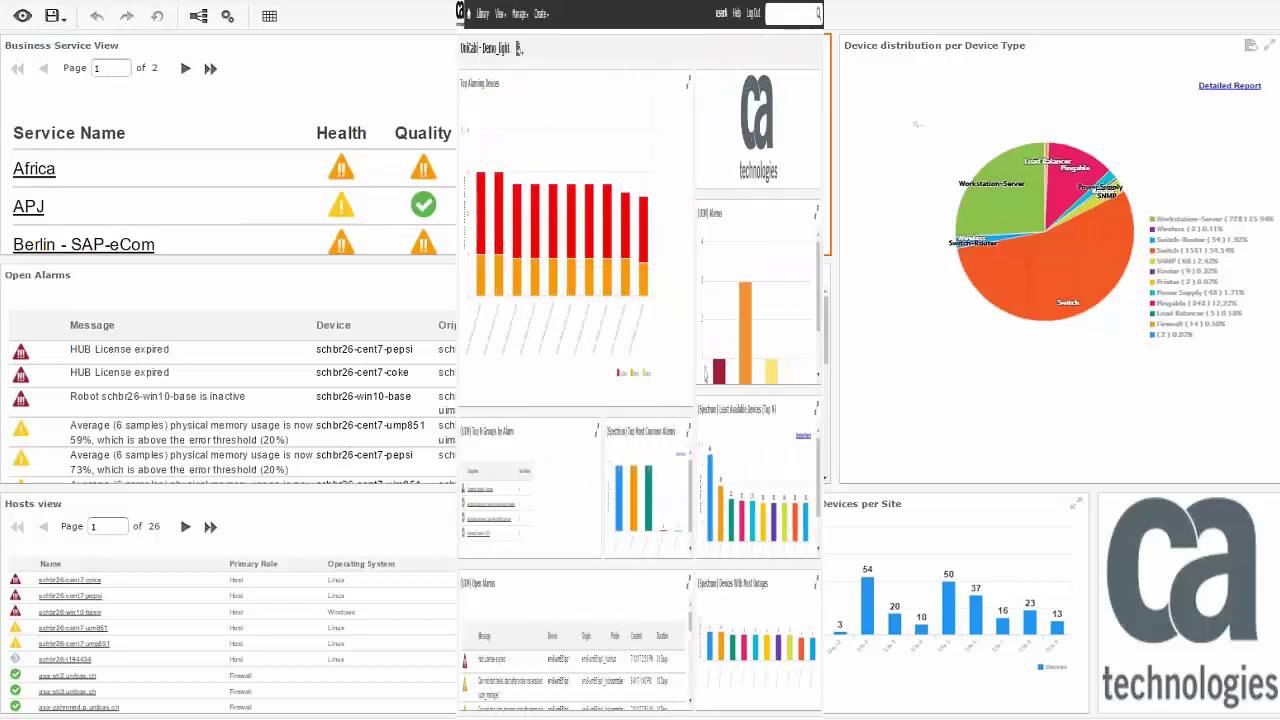
# Open the Operating Systems / Windows group from the Top N Groups by Alarm dashlet
pyautogui.moveTo(820, 378)
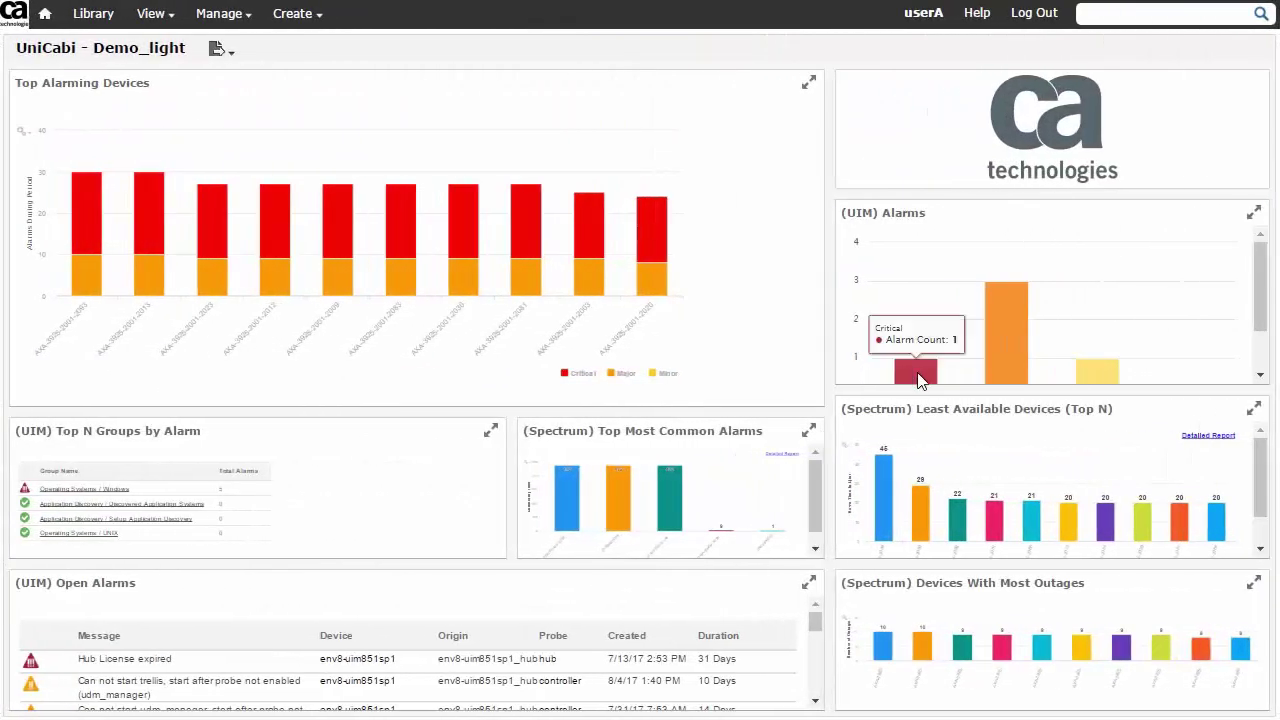
pyautogui.moveTo(1009, 364)
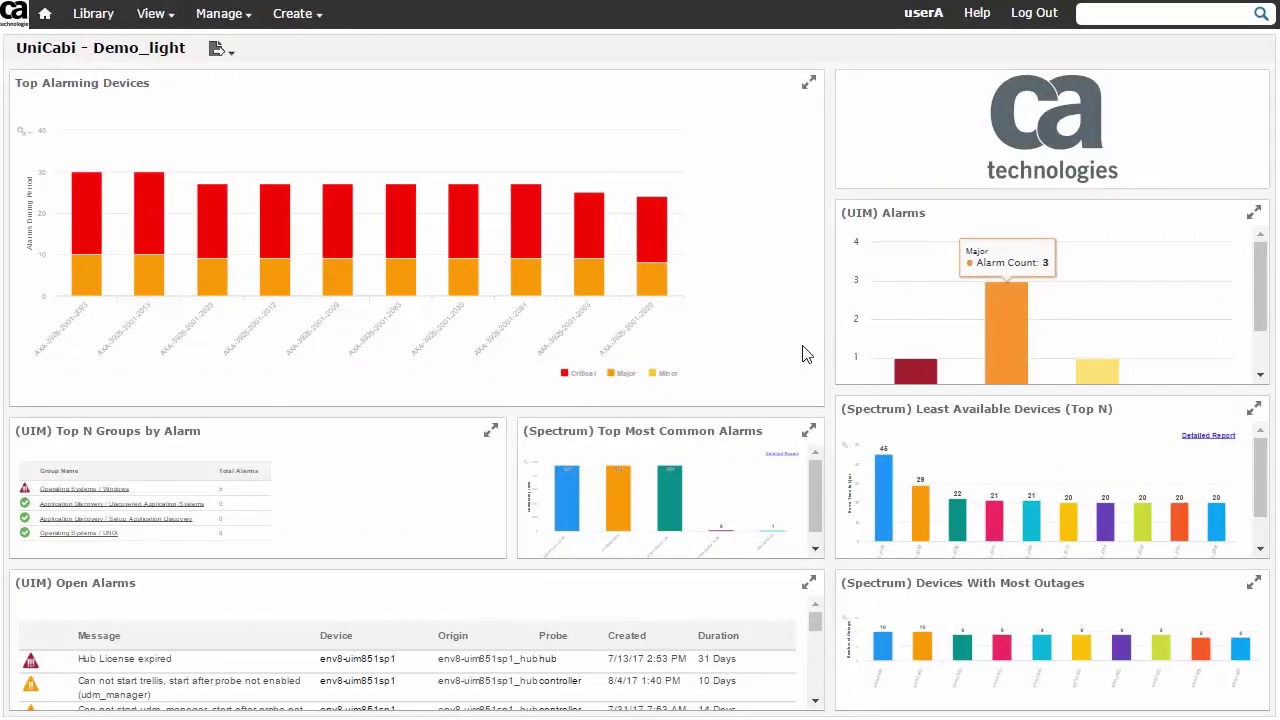
pyautogui.click(82, 490)
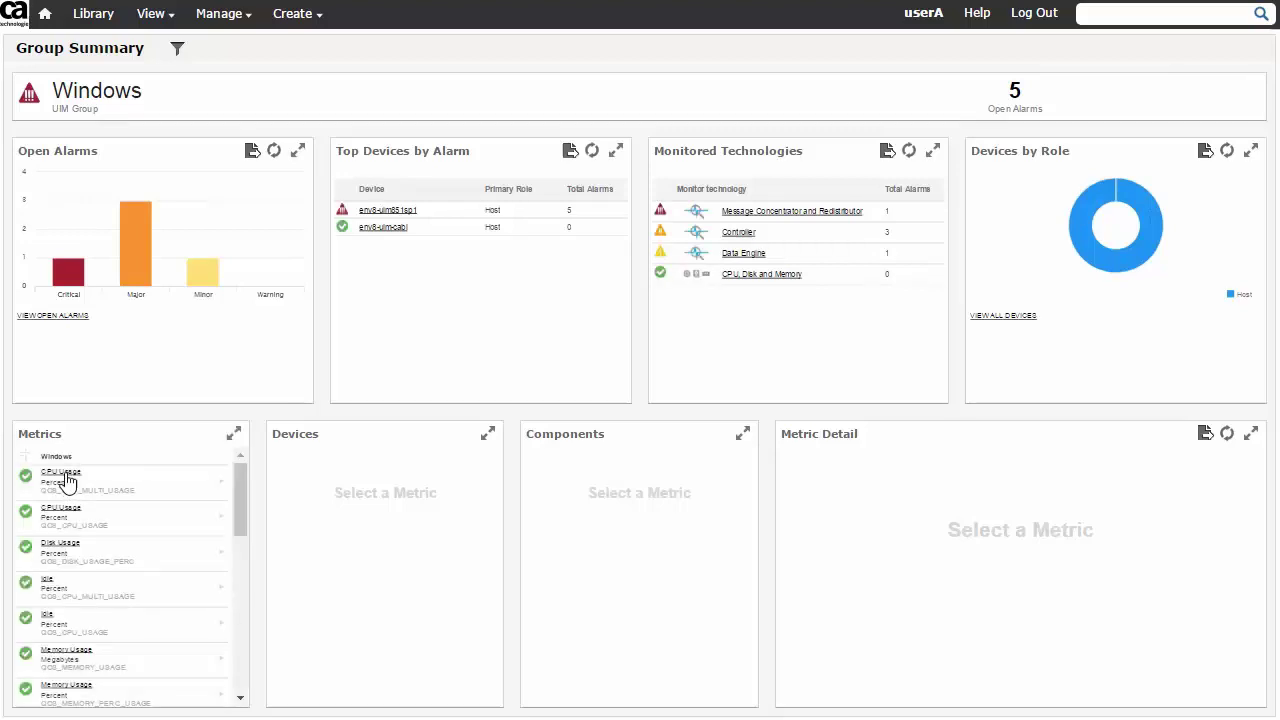
# Chart CPU Usage for component CPU-0 of device env8-uim-cabi
pyautogui.click(66, 480)
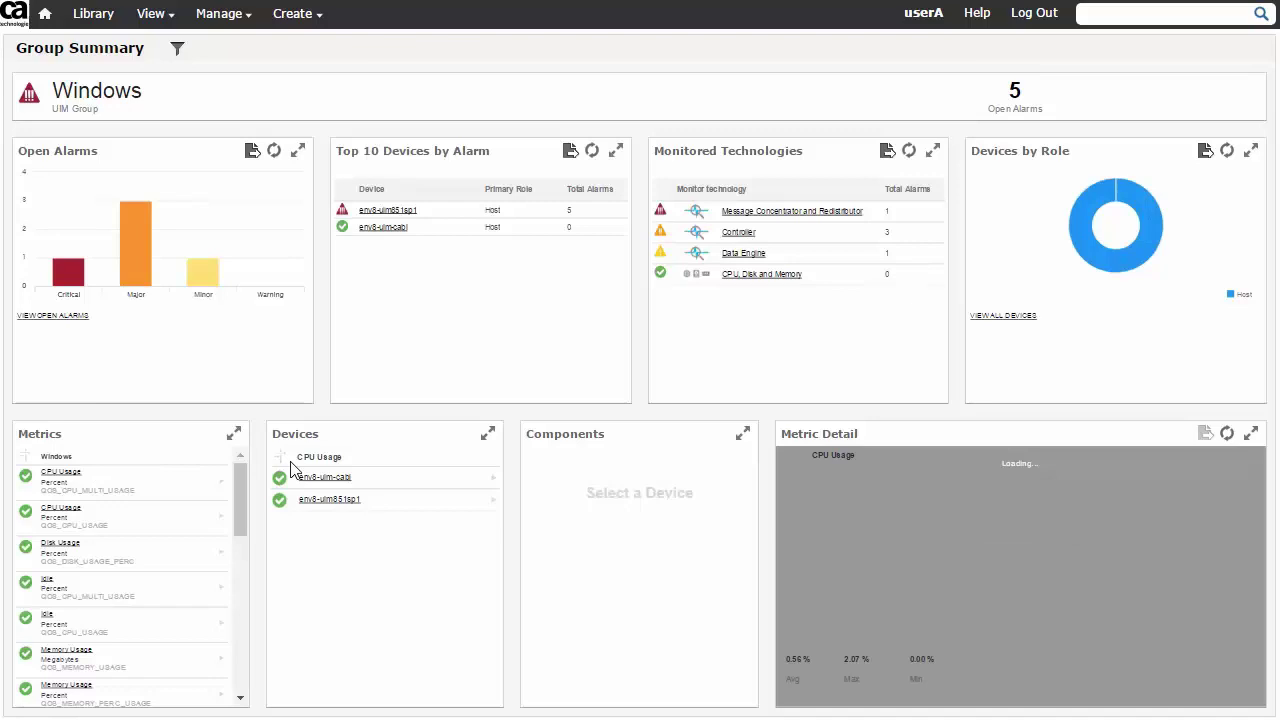
pyautogui.click(326, 478)
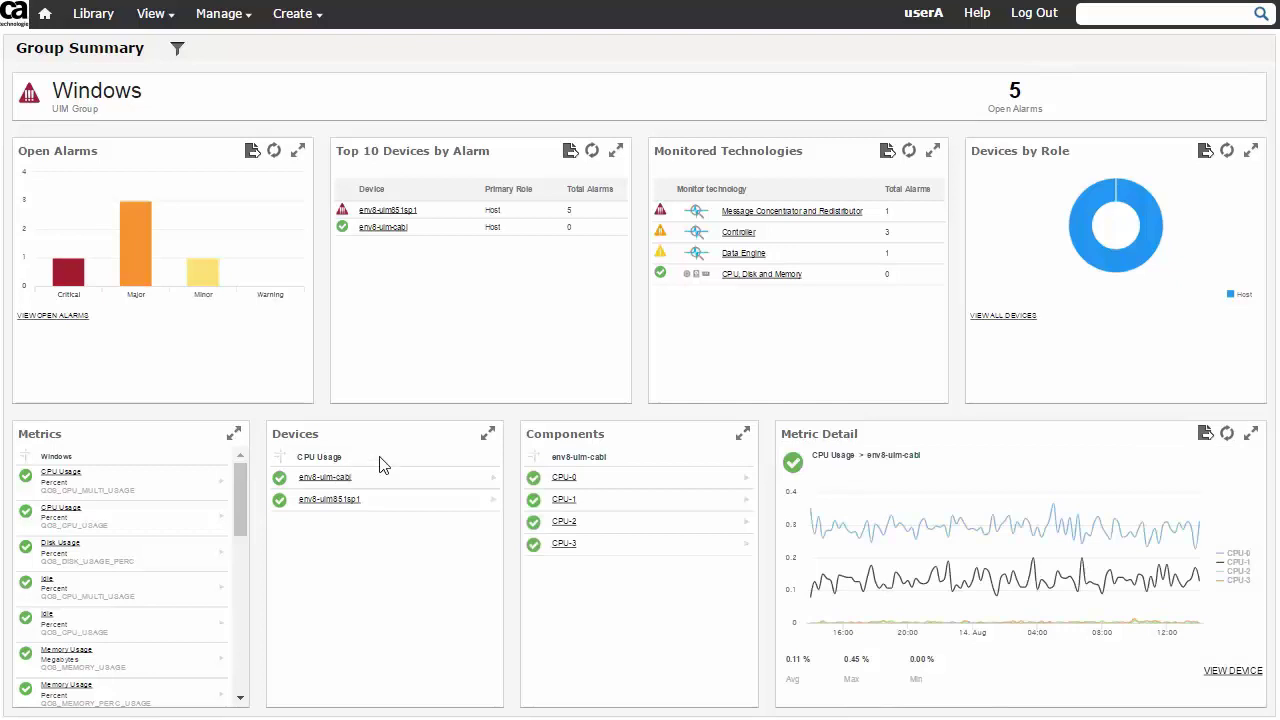
pyautogui.click(566, 478)
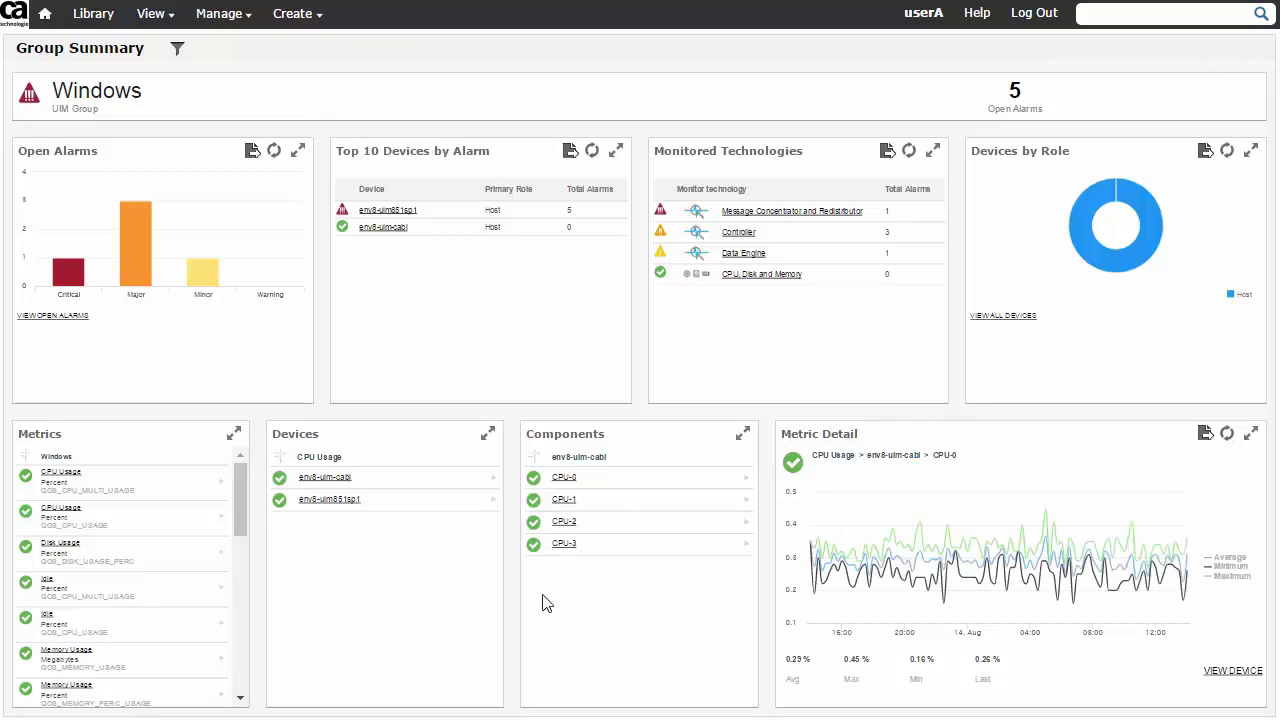
pyautogui.moveTo(203, 283)
pyautogui.moveTo(147, 266)
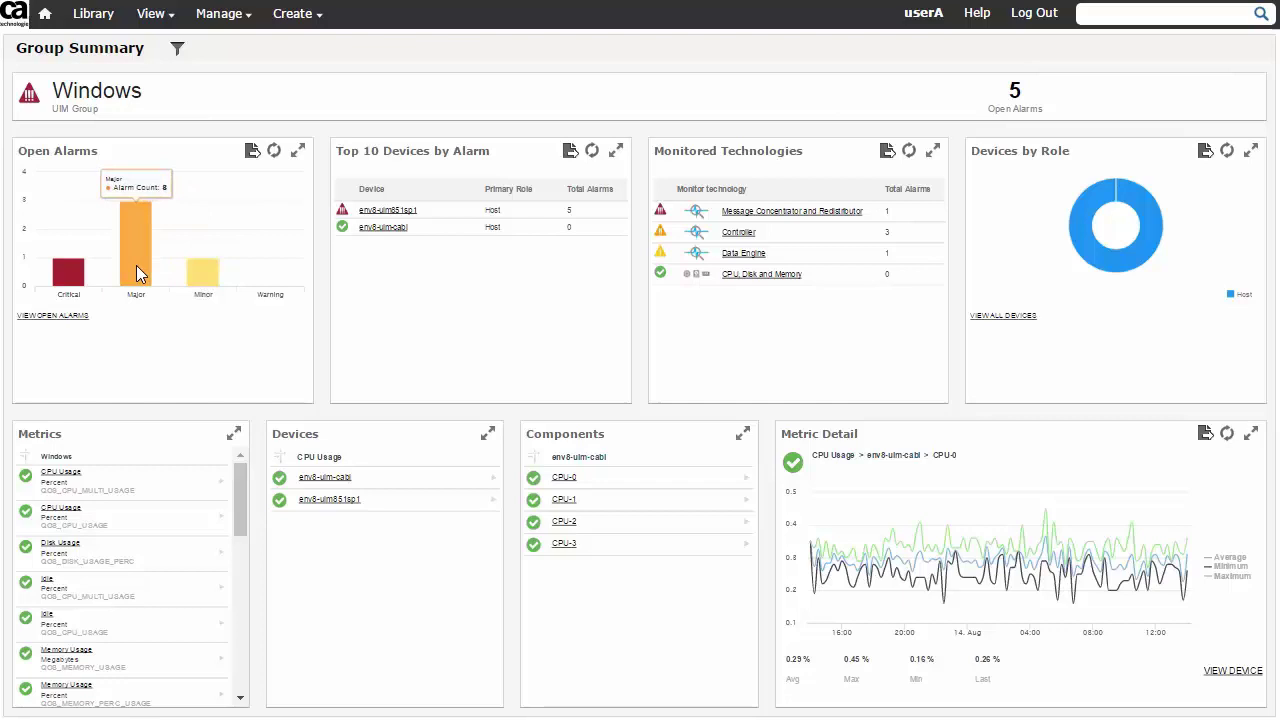
pyautogui.moveTo(82, 290)
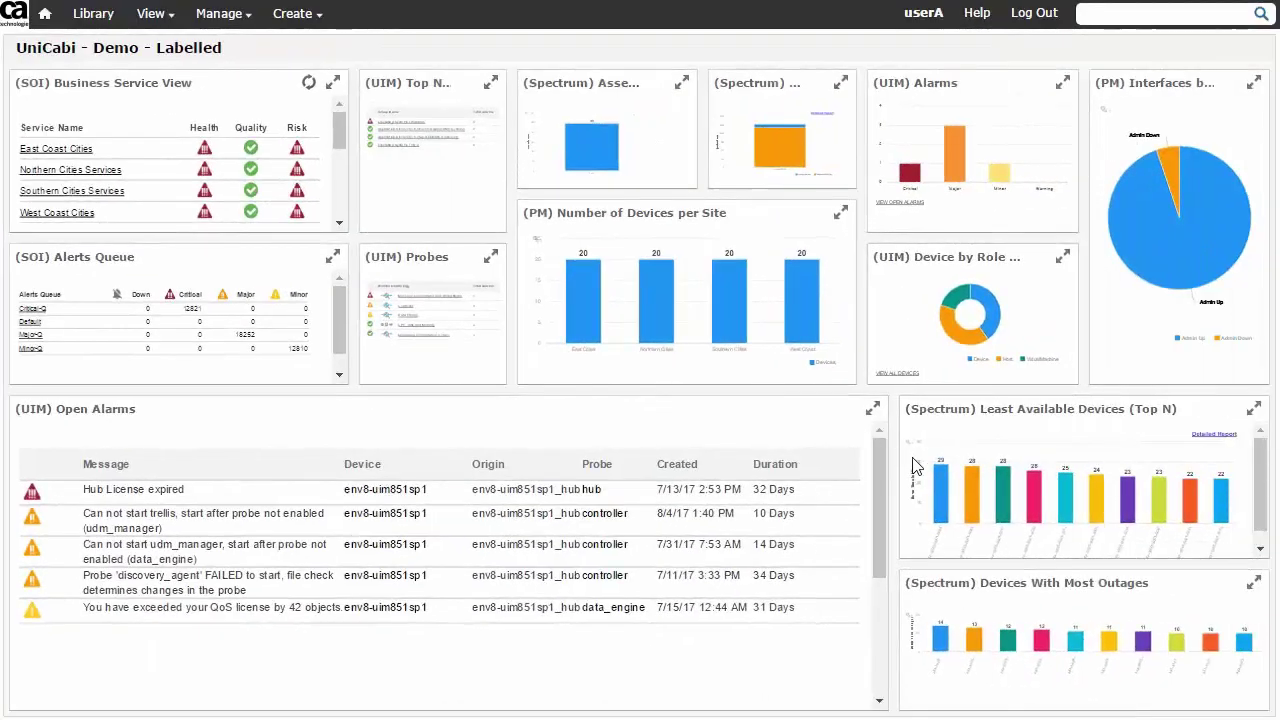
# Inspect the Demo - Labelled dashboard charts for per-site device counts and interface admin status
pyautogui.moveTo(942, 484)
pyautogui.moveTo(977, 497)
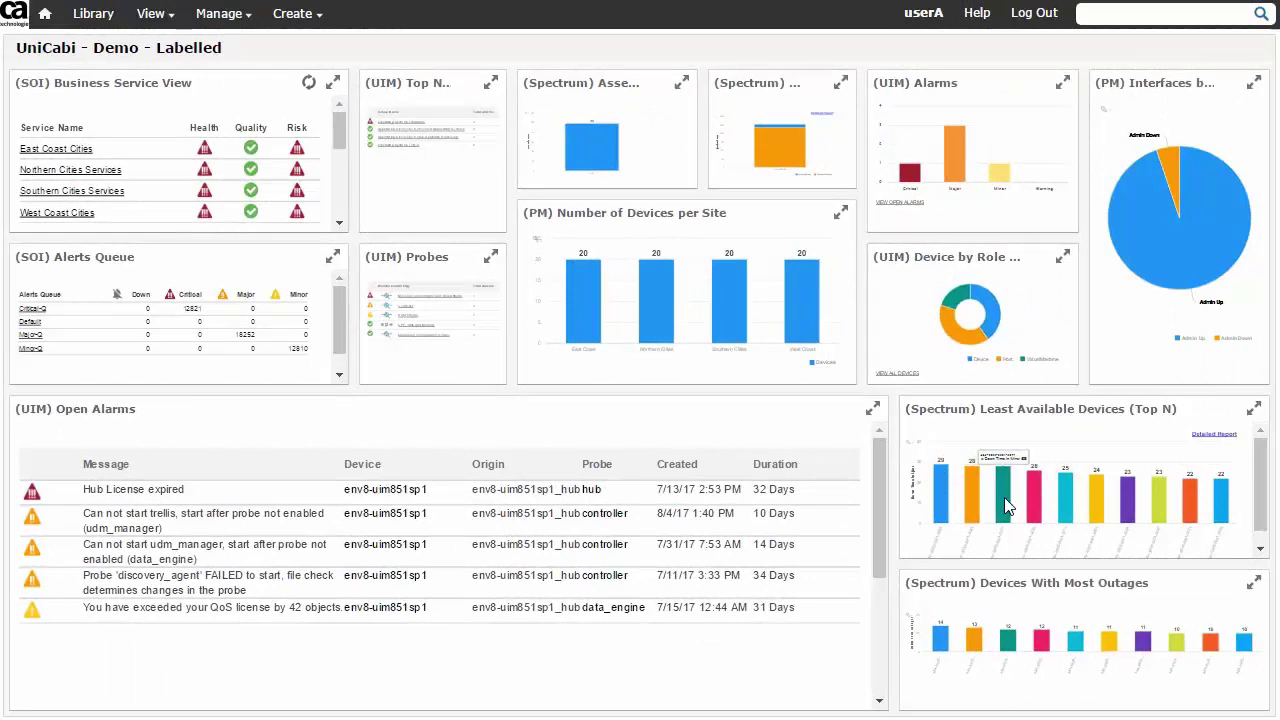
pyautogui.moveTo(993, 320)
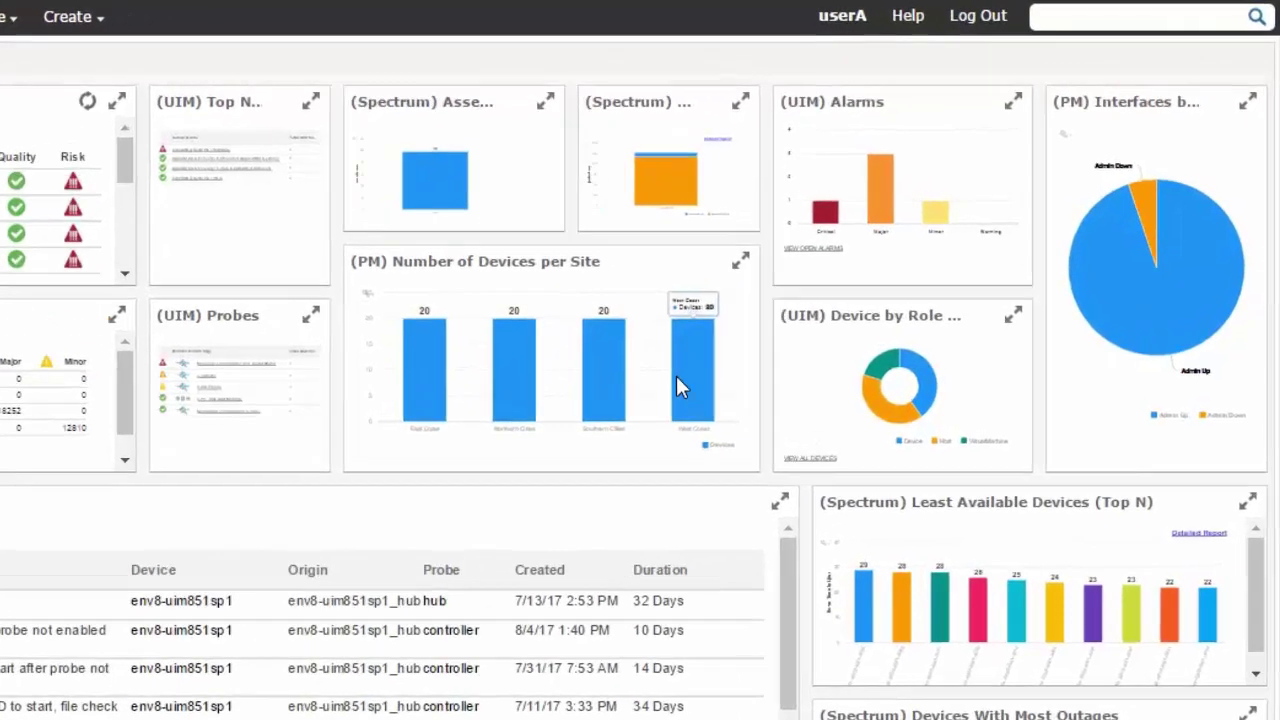
pyautogui.moveTo(728, 307)
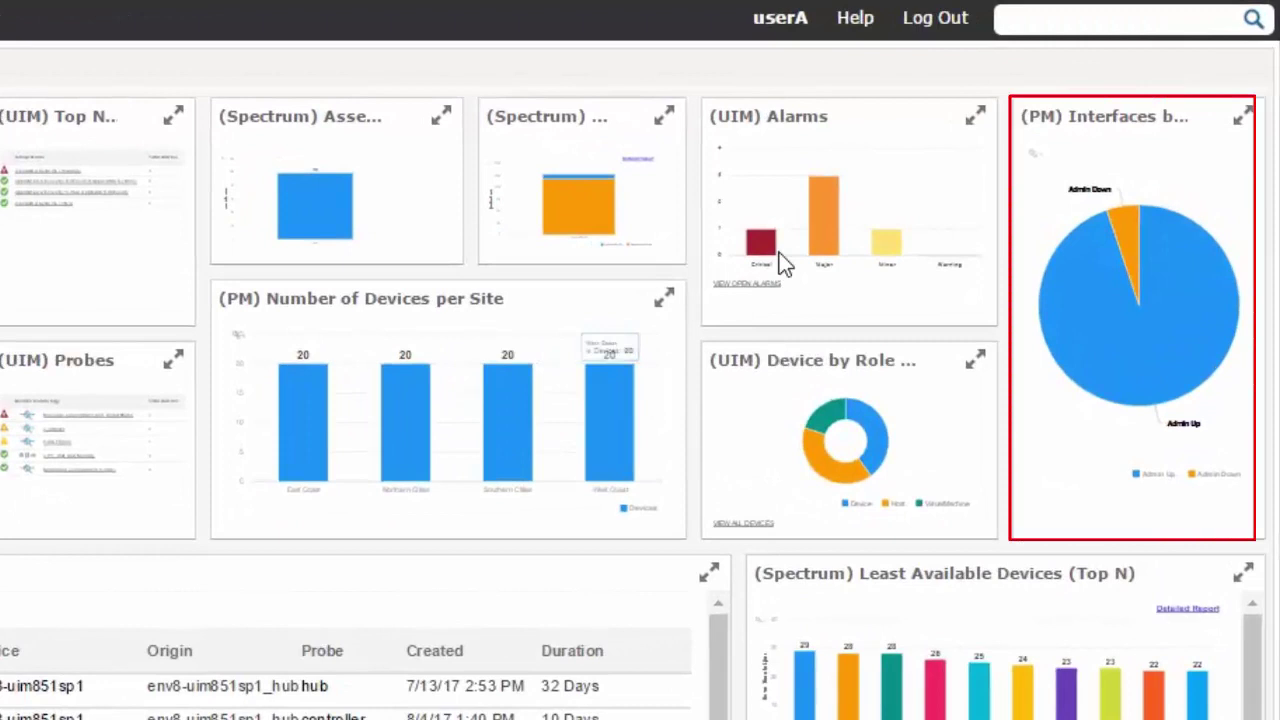
pyautogui.moveTo(766, 254)
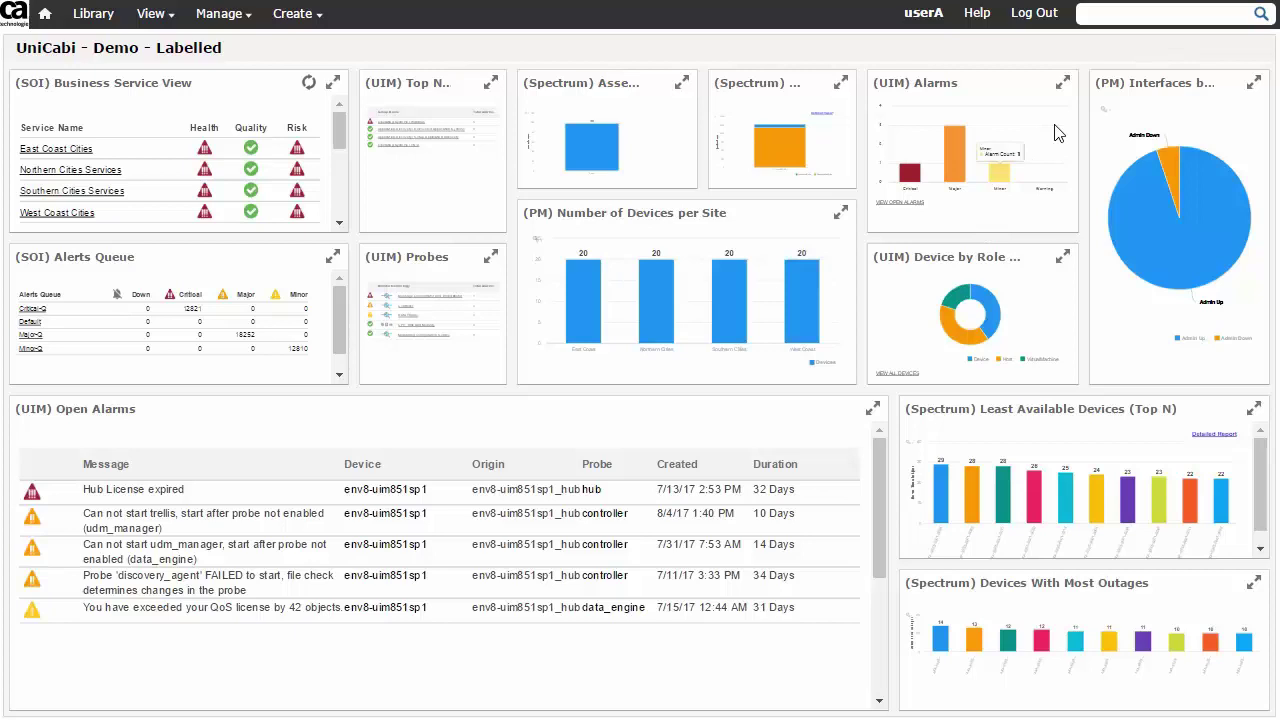
# Change the Interfaces by Admin Status chart from a pie to a Spider Column chart
pyautogui.click(1250, 86)
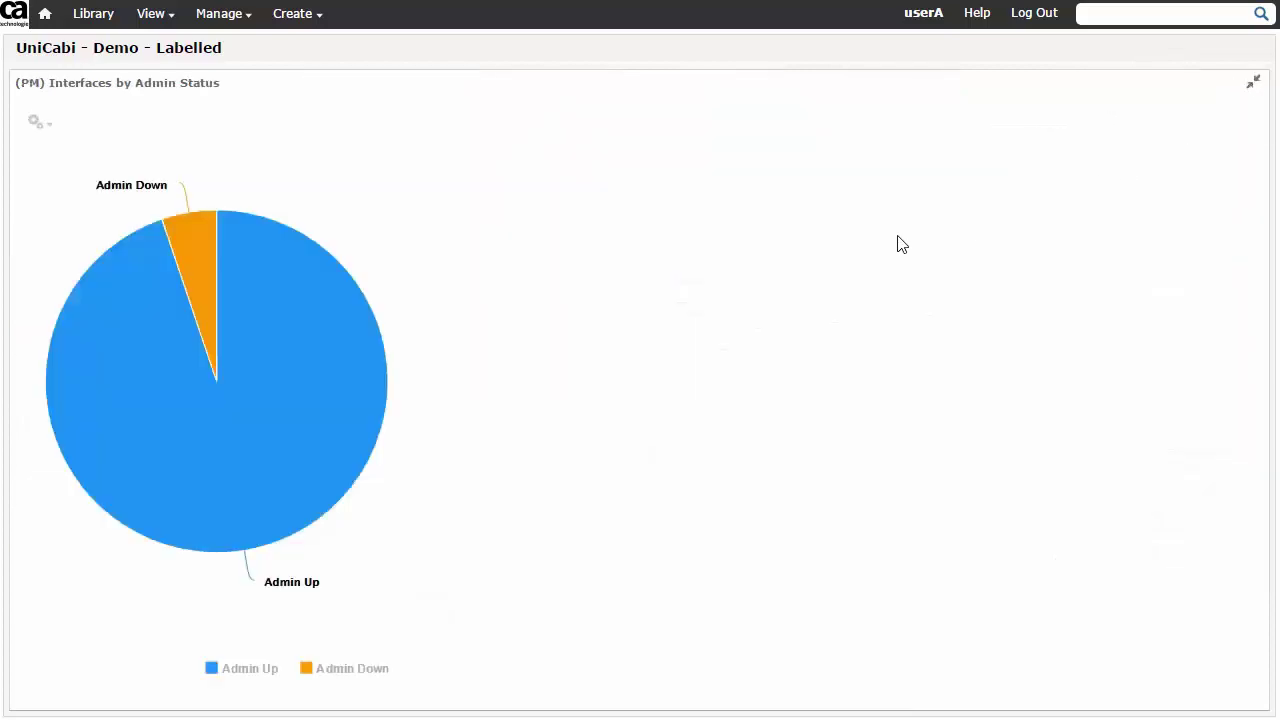
pyautogui.click(36, 121)
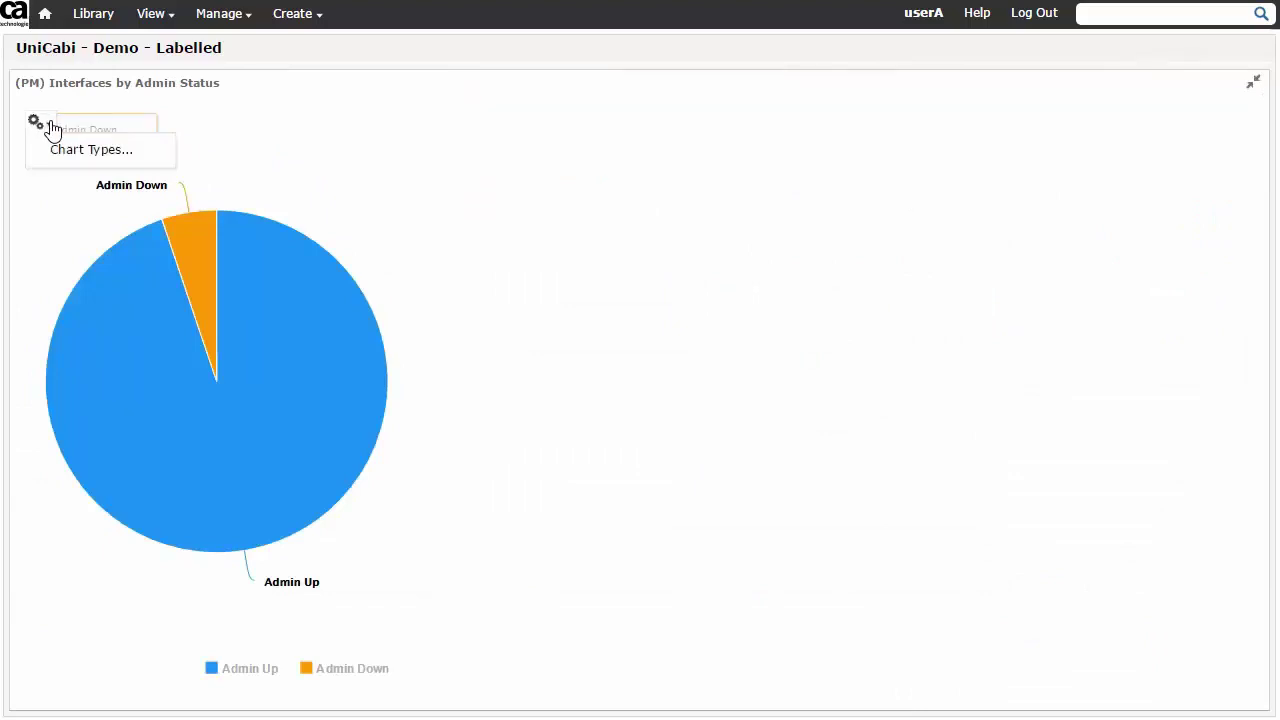
pyautogui.click(75, 152)
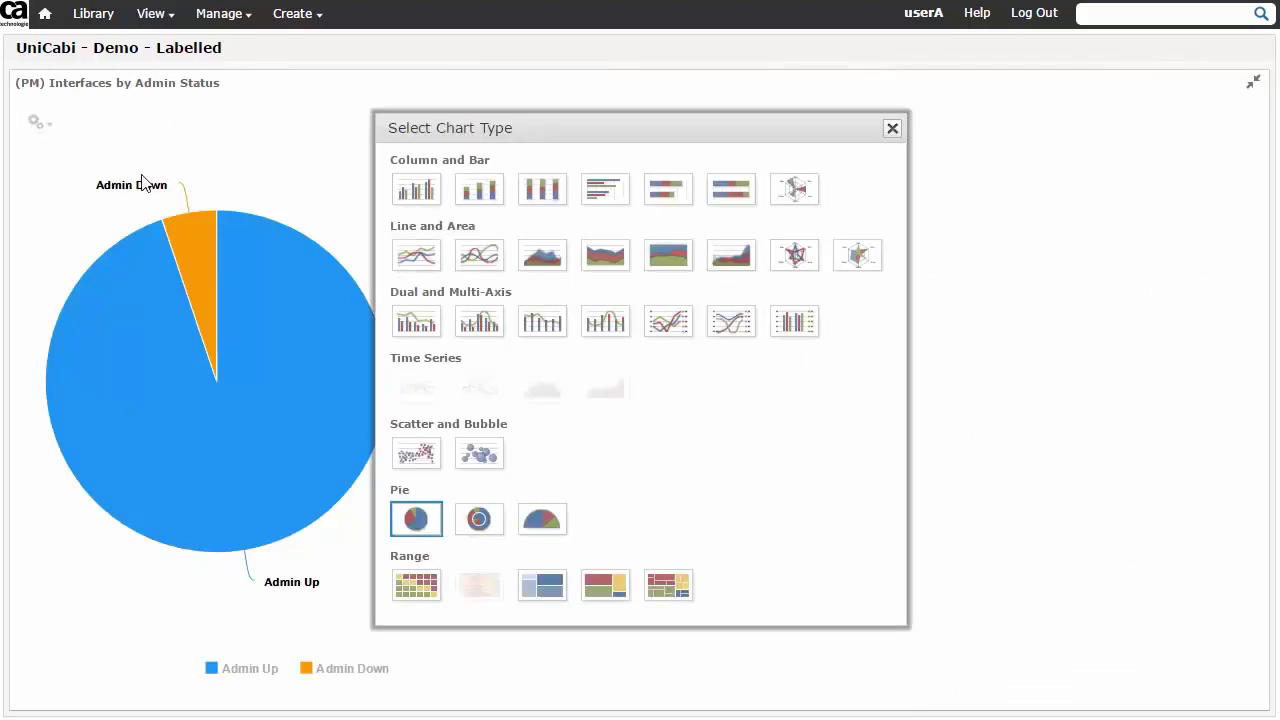
pyautogui.moveTo(534, 127); pyautogui.dragTo(791, 130)
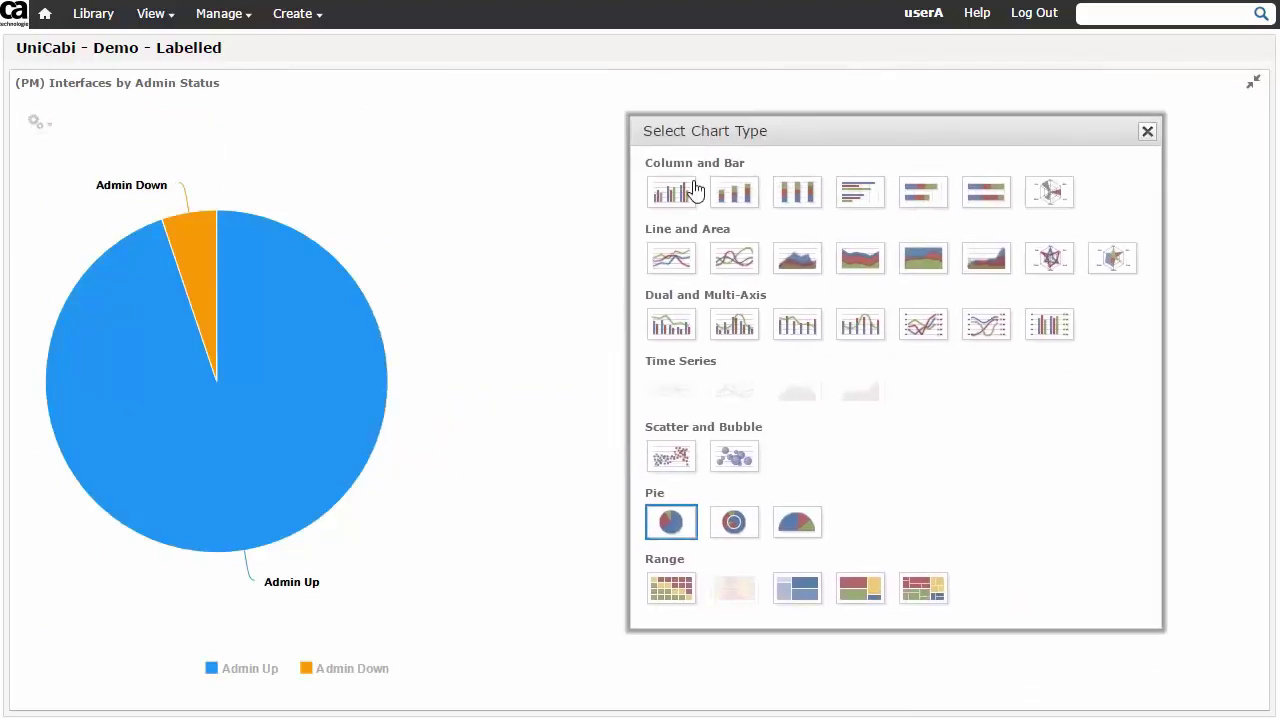
pyautogui.click(670, 195)
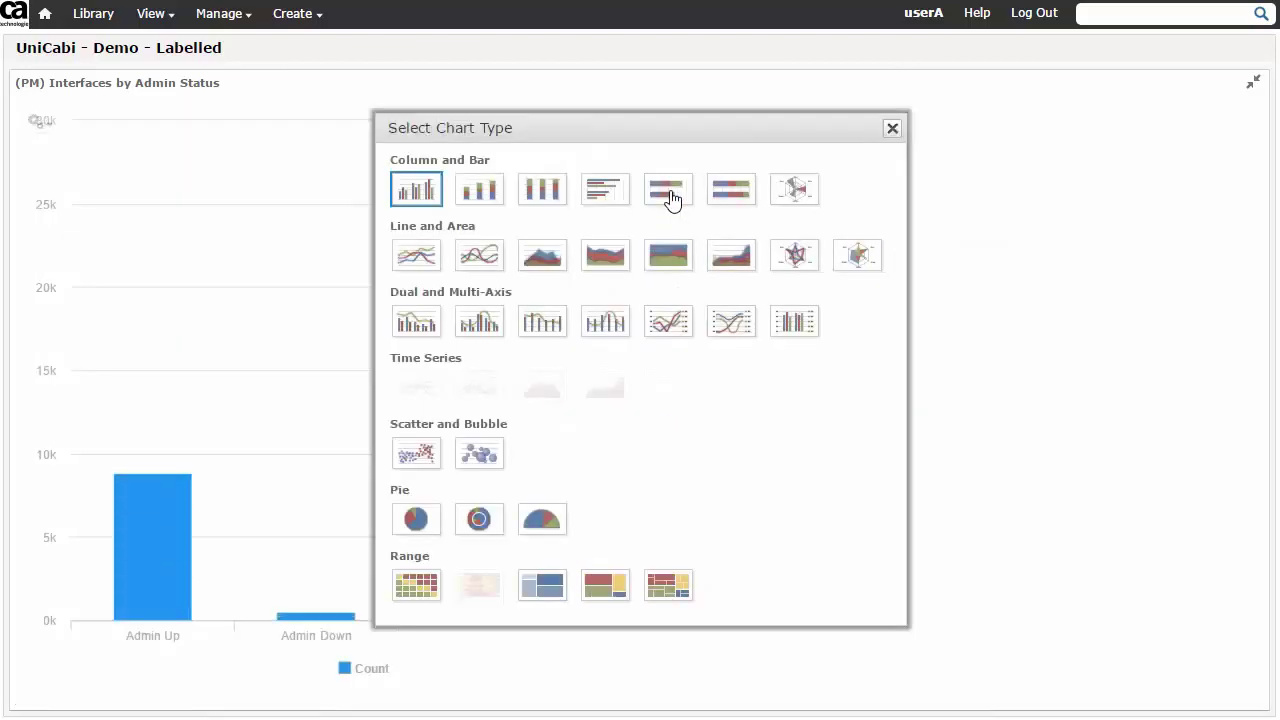
pyautogui.moveTo(664, 126); pyautogui.dragTo(931, 118)
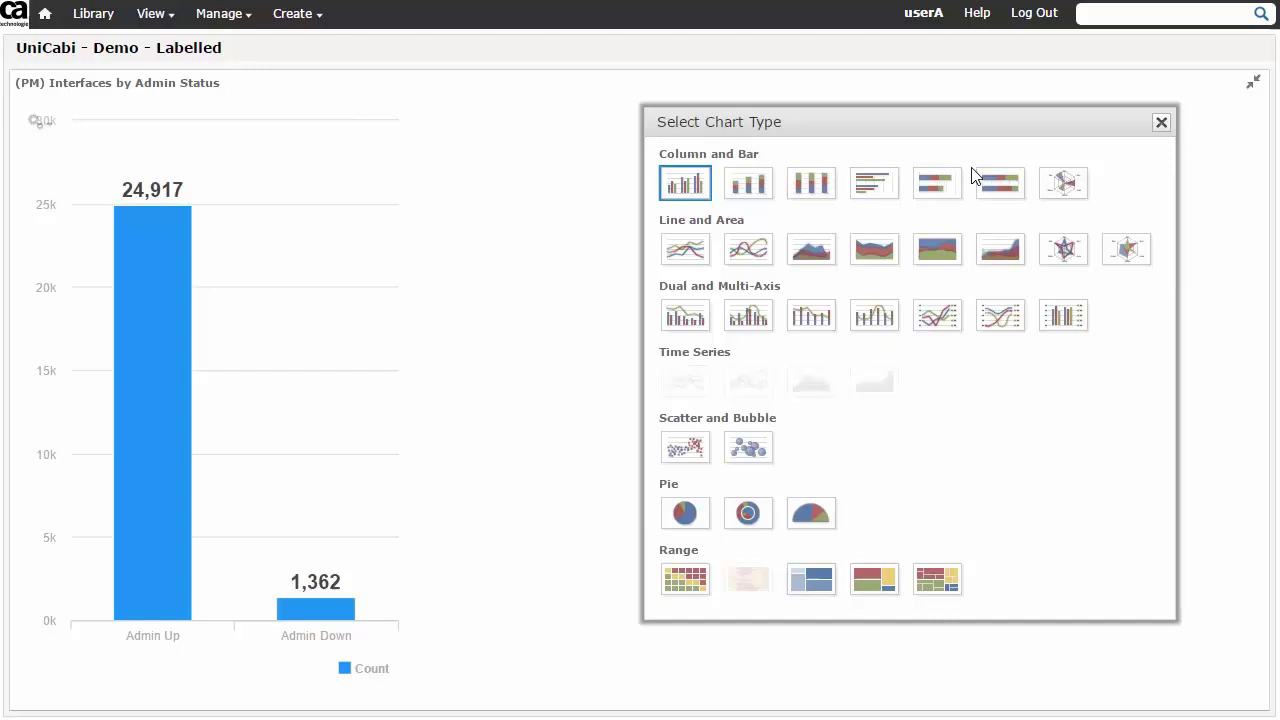
pyautogui.click(1065, 188)
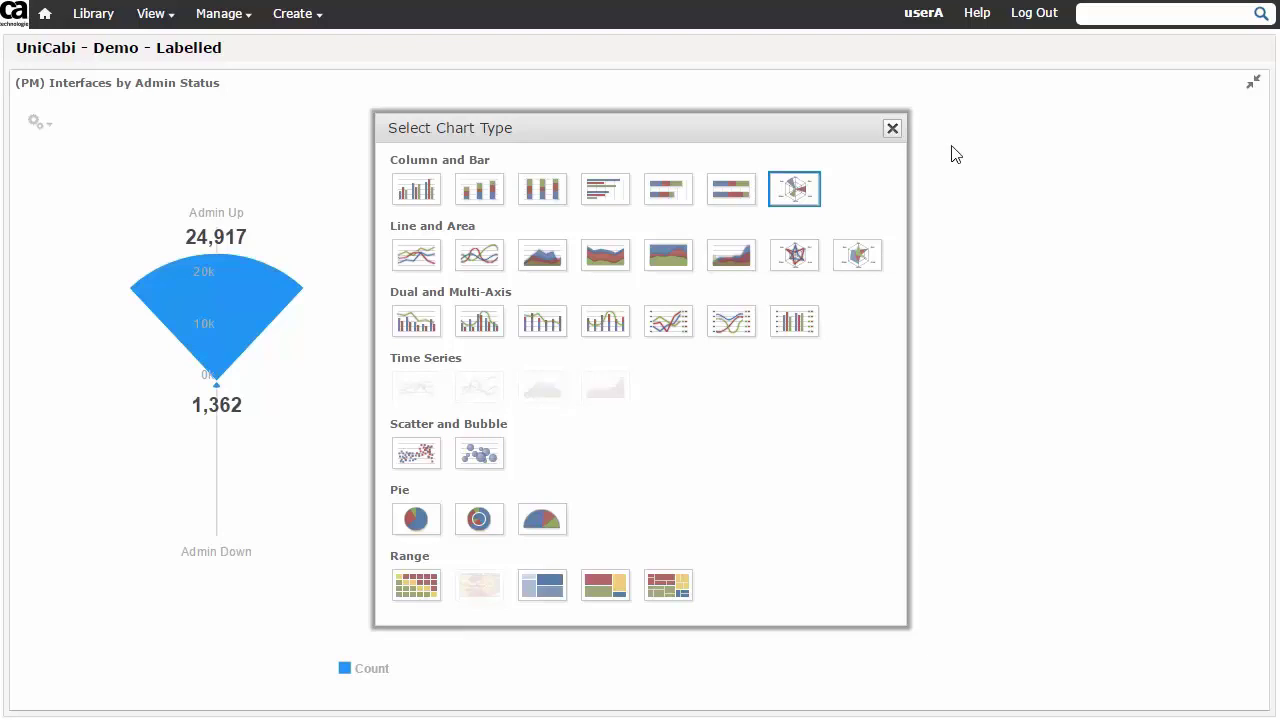
pyautogui.click(896, 131)
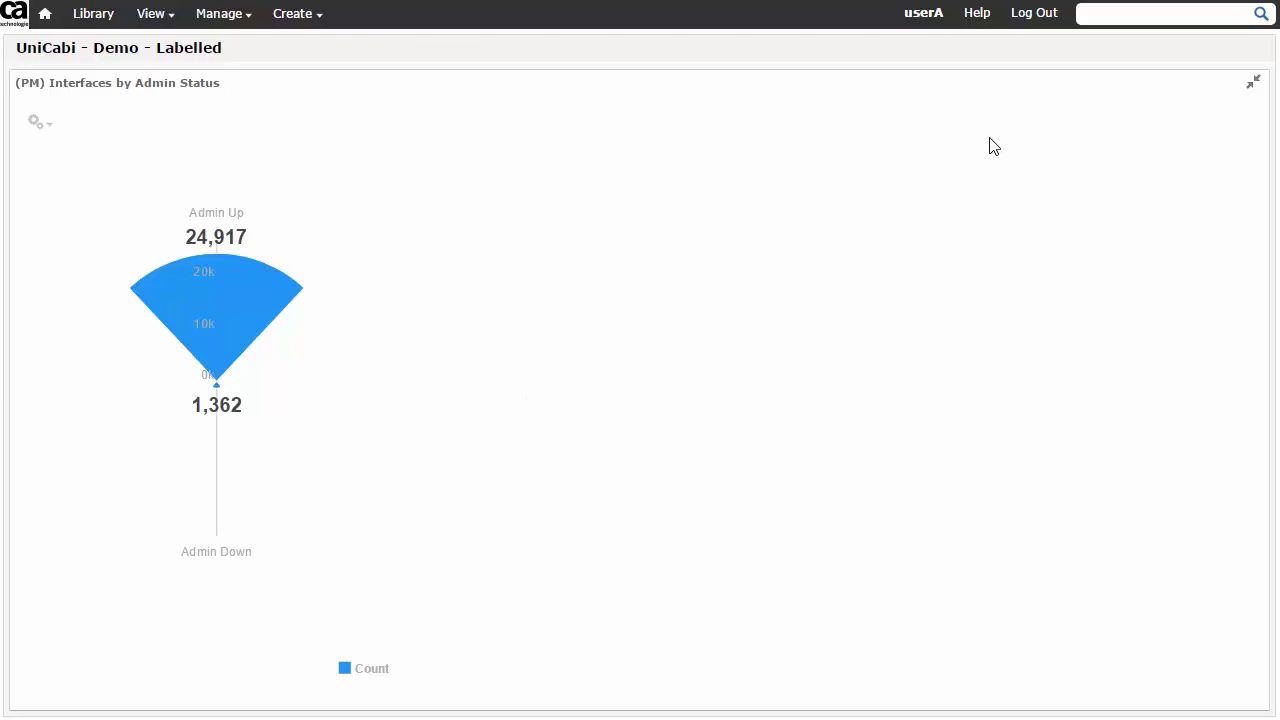
# Restore the full dashboard, enter design mode, and delete the CA technologies logo image
pyautogui.click(1253, 83)
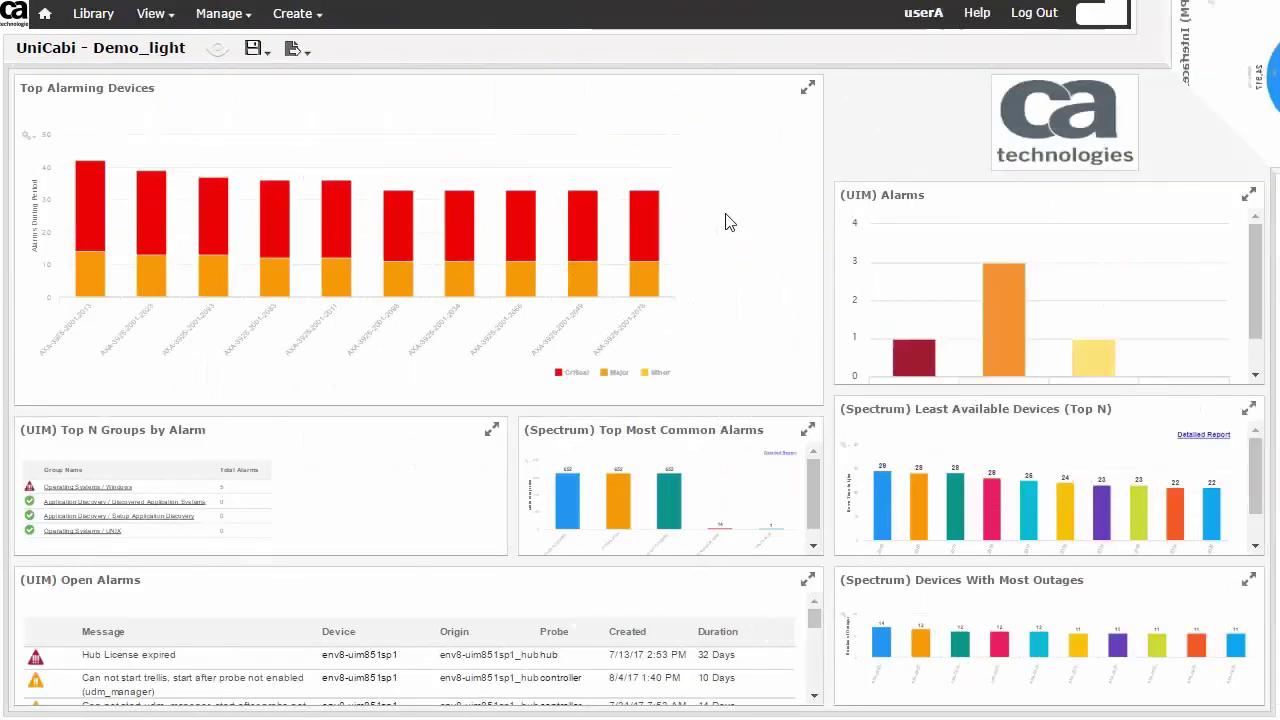
pyautogui.click(216, 52)
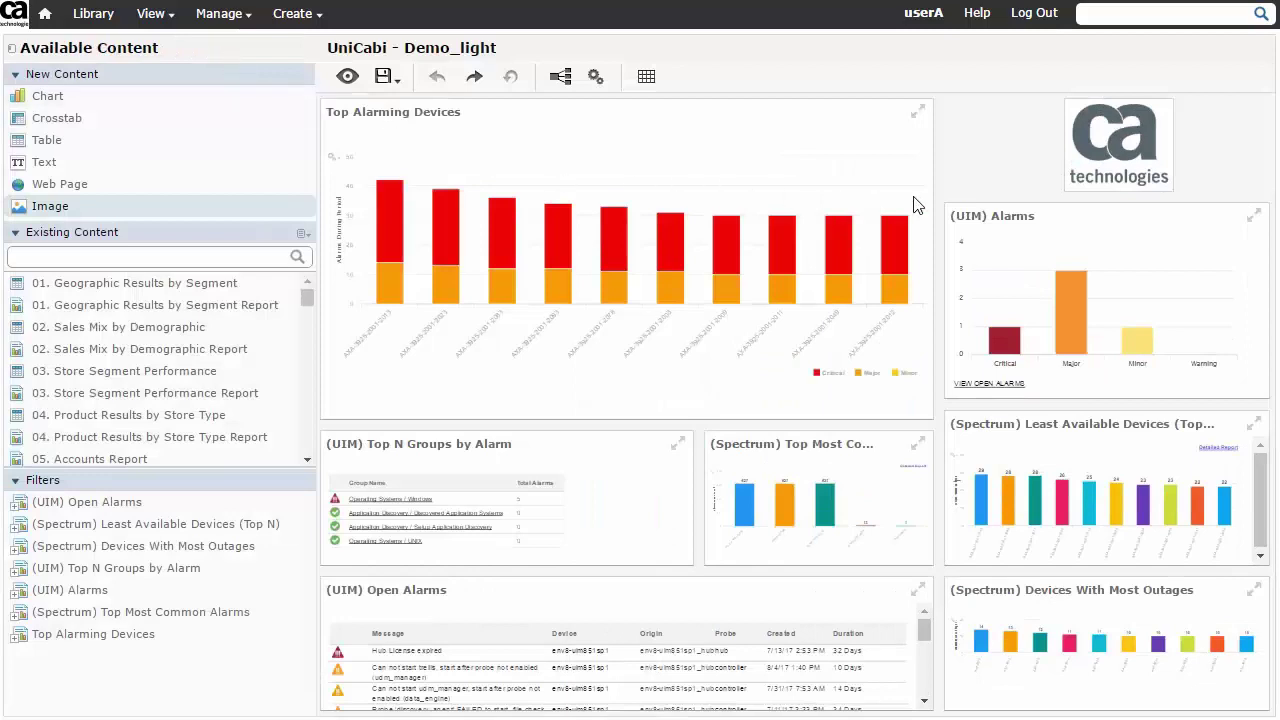
pyautogui.rightClick(1120, 150)
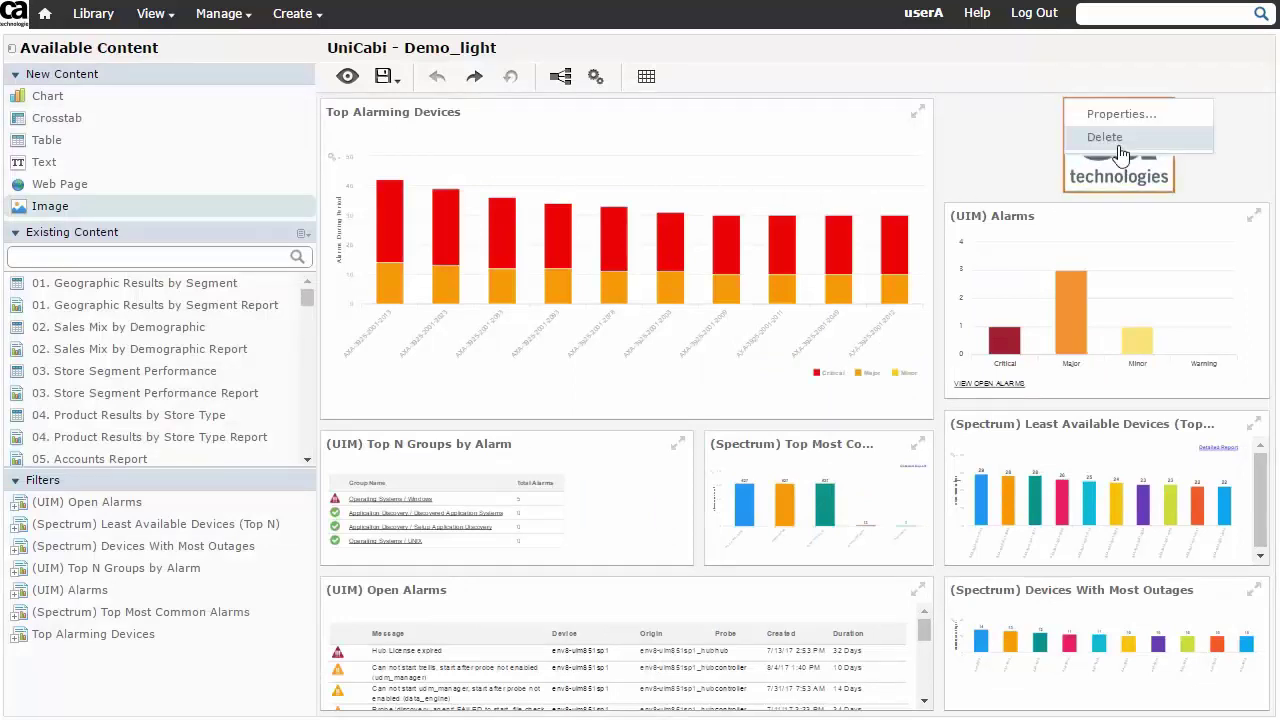
pyautogui.click(1120, 139)
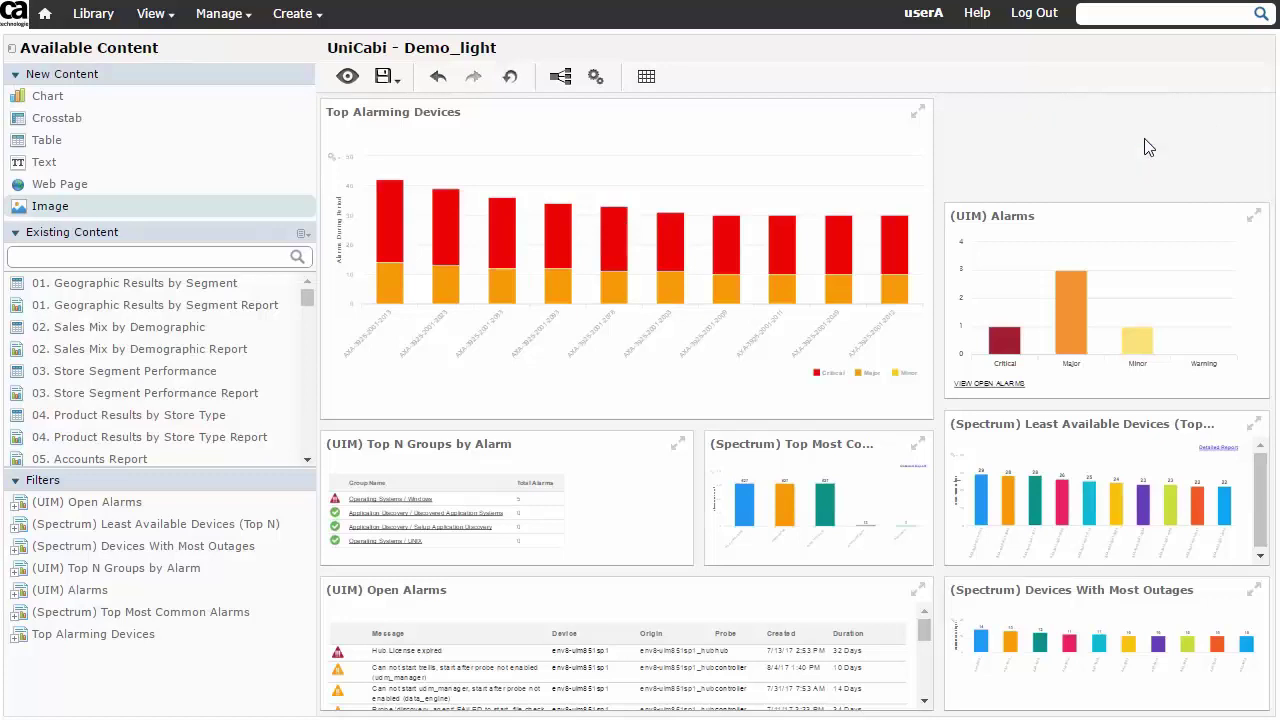
# Search existing content for 'alarm' and place Alarm Count Per Day in the former logo spot
pyautogui.click(388, 78)
pyautogui.click(299, 258)
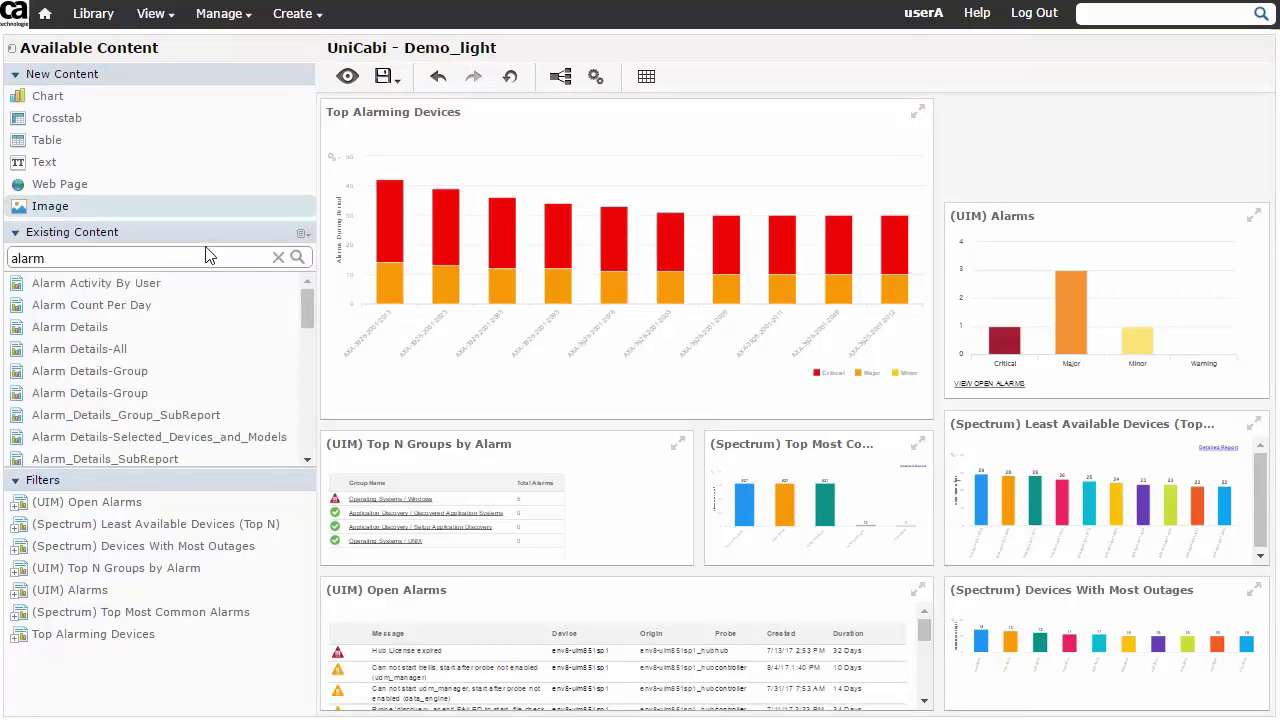
pyautogui.moveTo(166, 312)
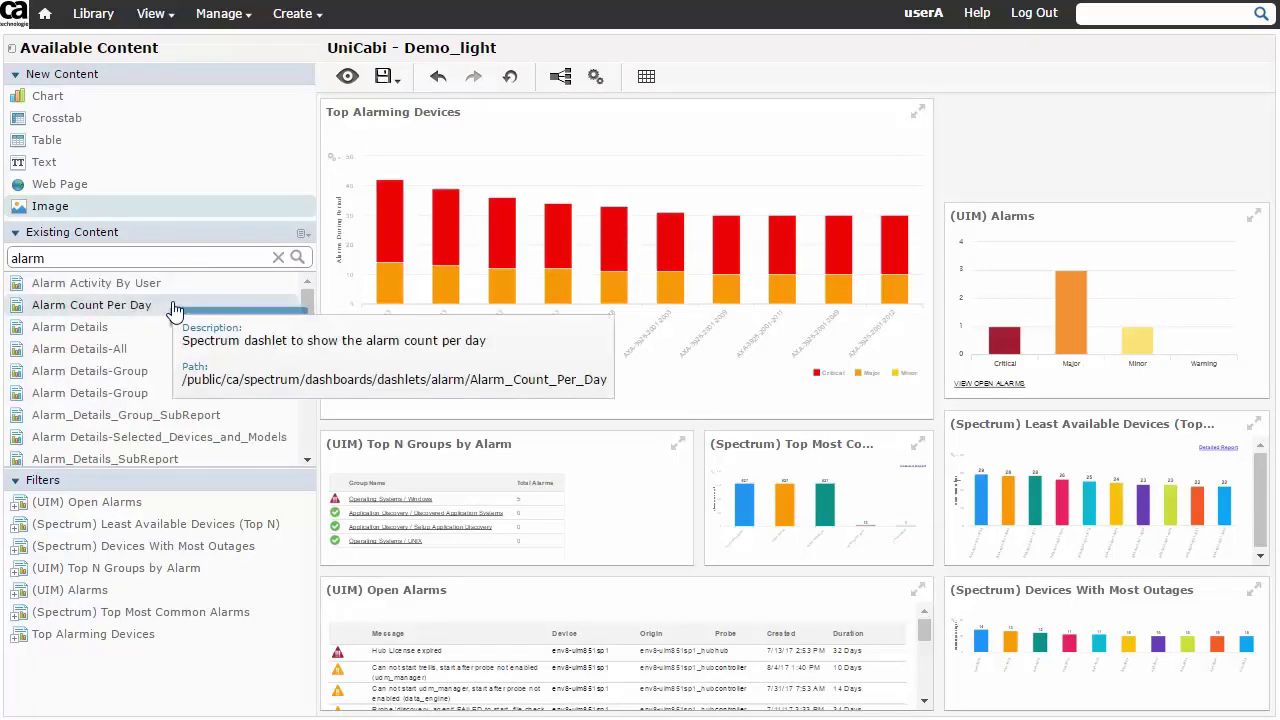
pyautogui.moveTo(175, 312); pyautogui.dragTo(1008, 160)
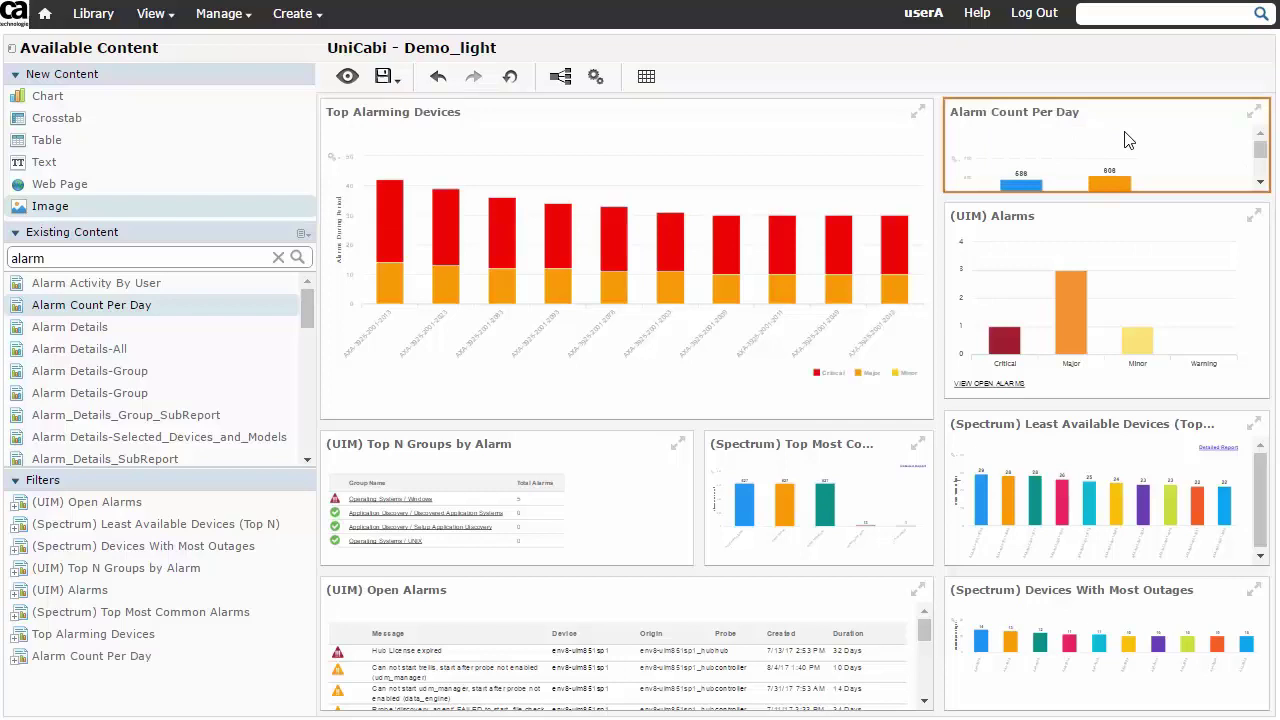
# Set the Alarm Count Per Day dashlet's Scale to Fit property to Dashlet
pyautogui.rightClick(1127, 138)
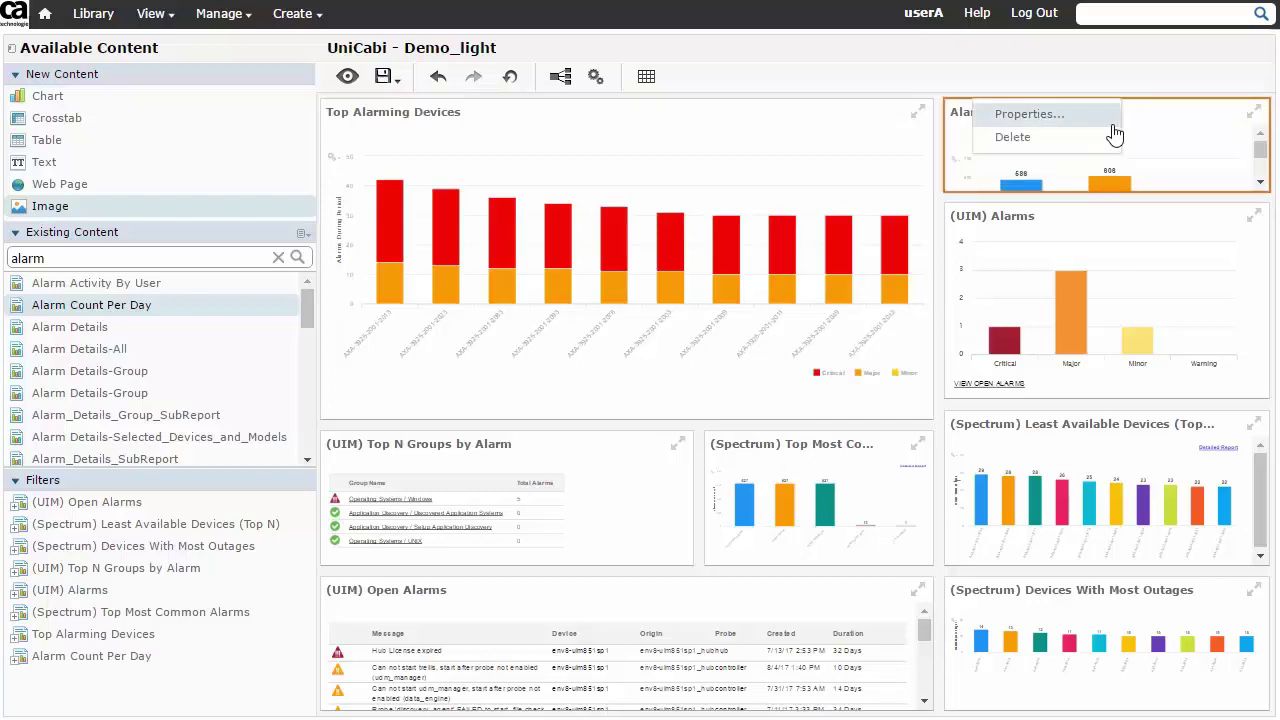
pyautogui.click(1030, 114)
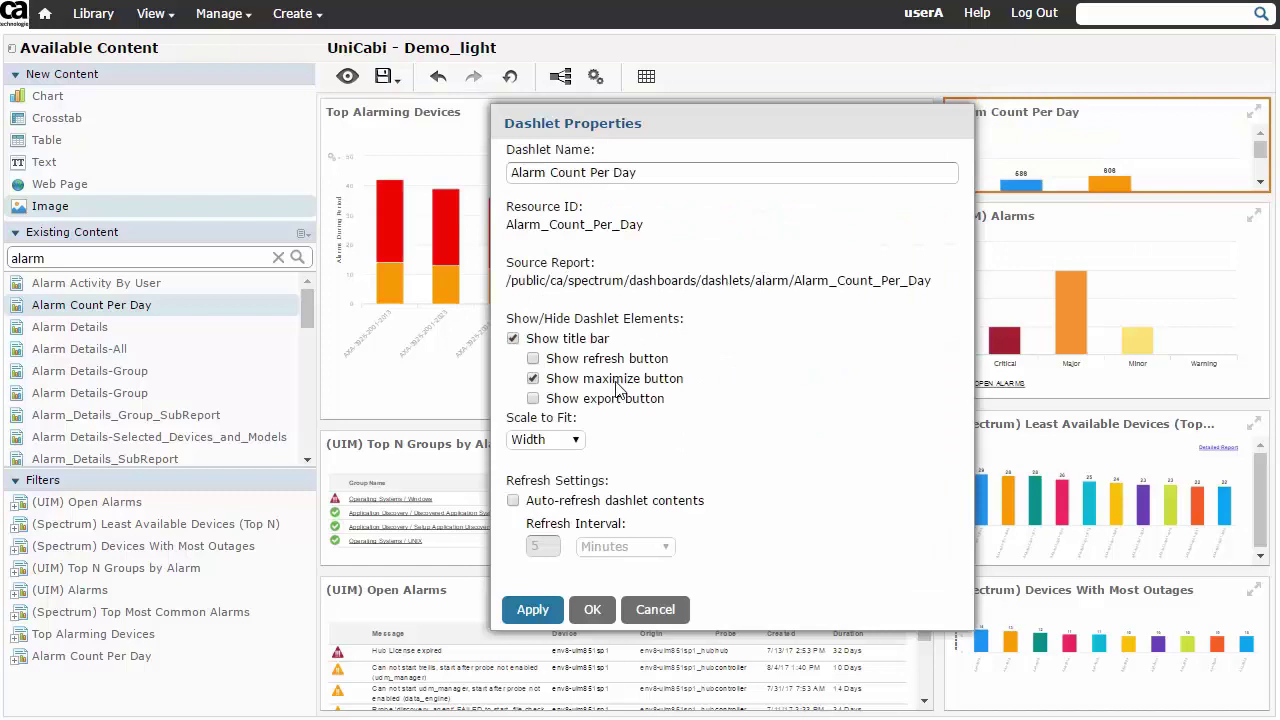
pyautogui.click(577, 441)
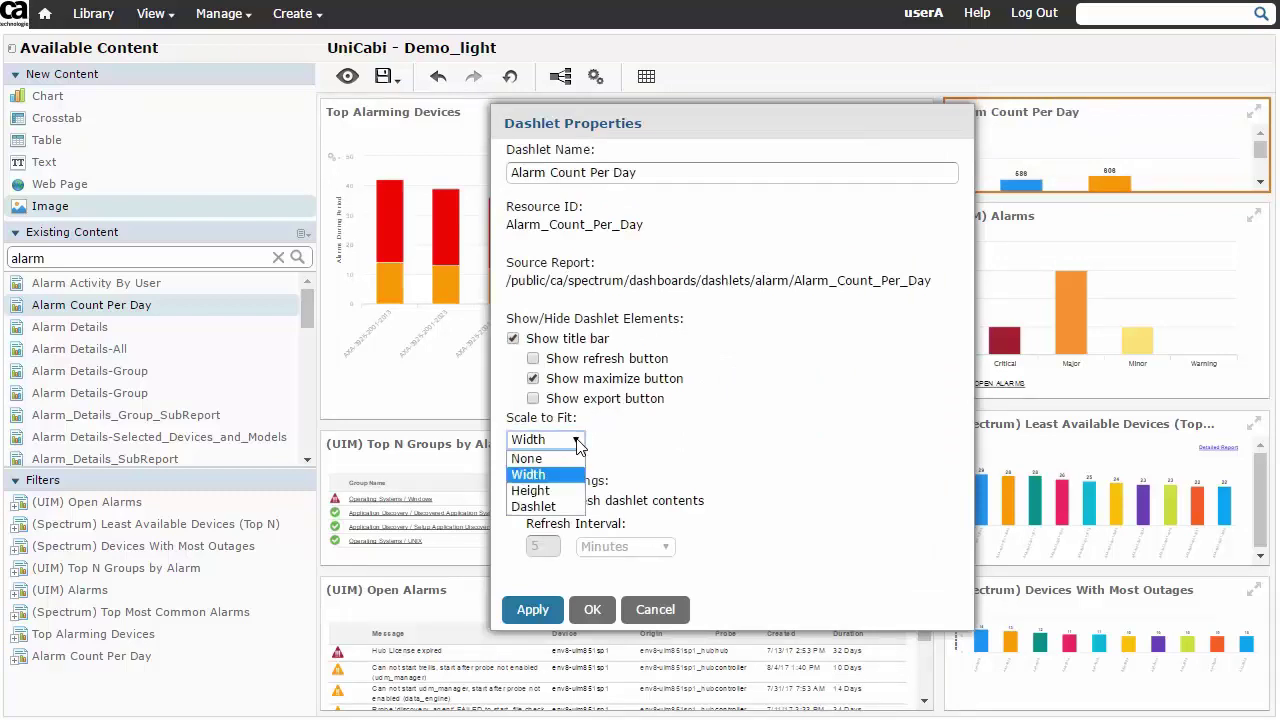
pyautogui.click(555, 508)
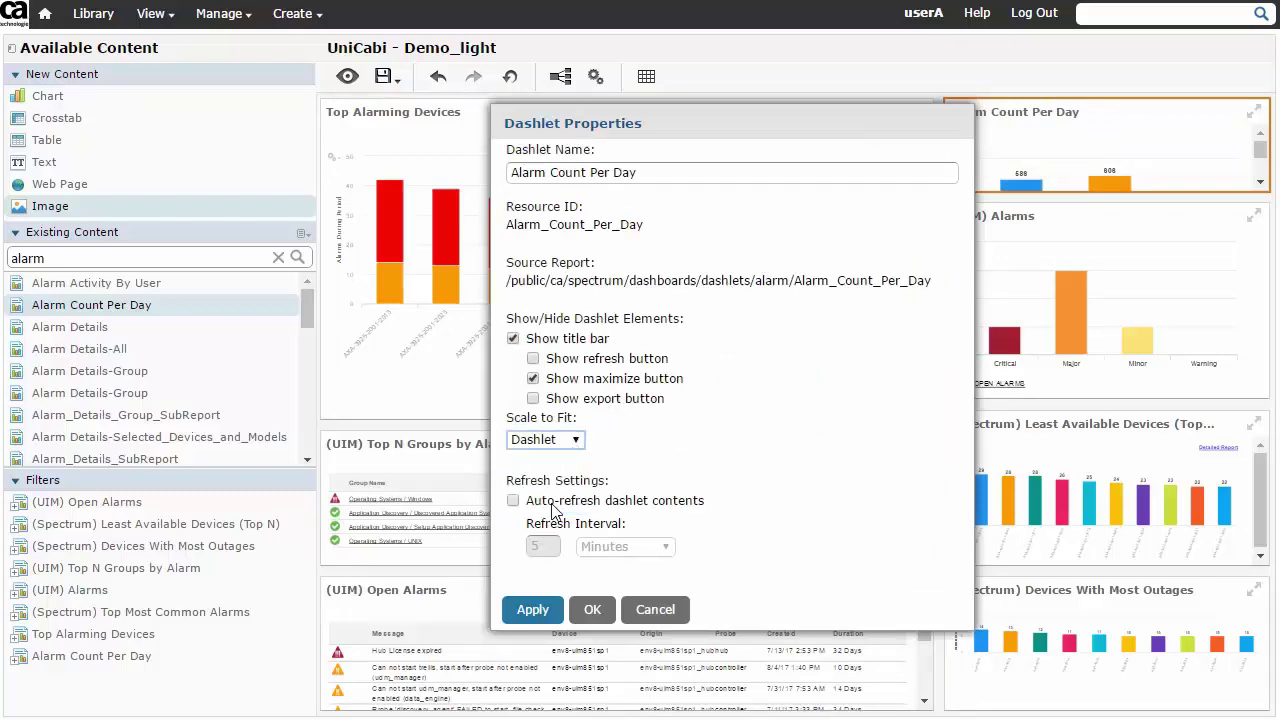
pyautogui.click(590, 609)
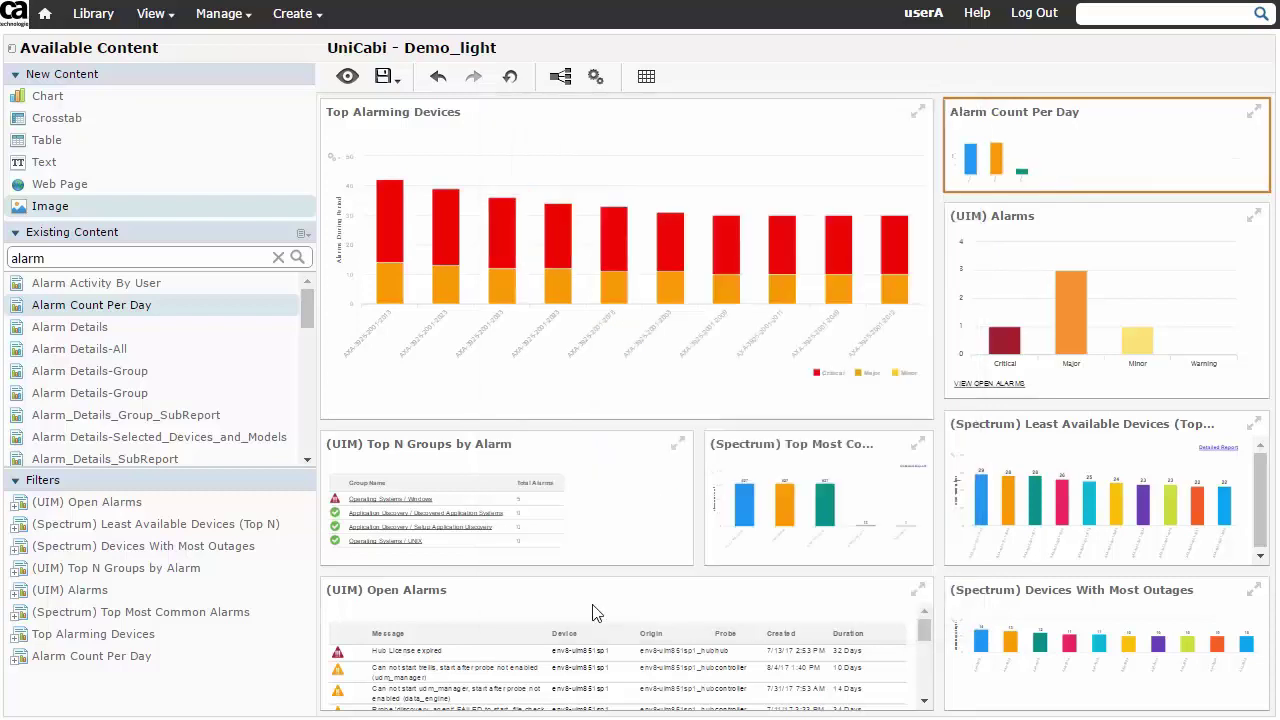
# Switch the Demo_light dashboard from design mode to display mode
pyautogui.click(348, 77)
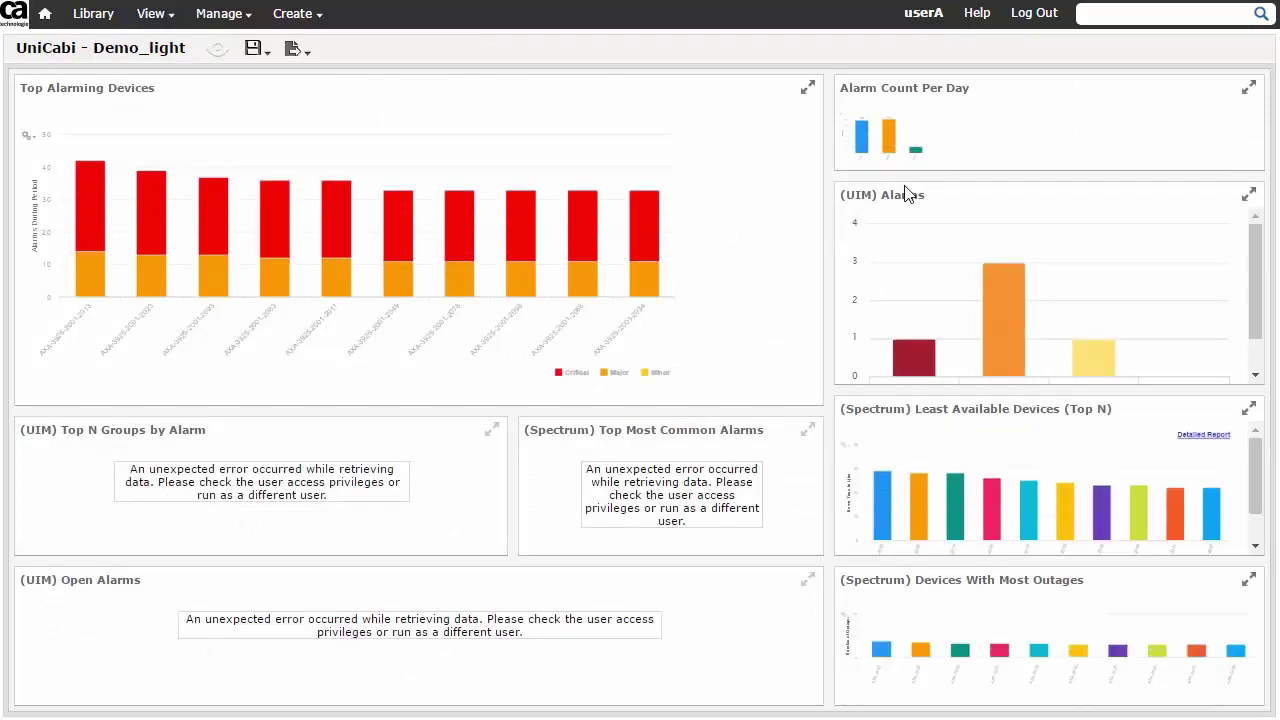
pyautogui.moveTo(172, 33)
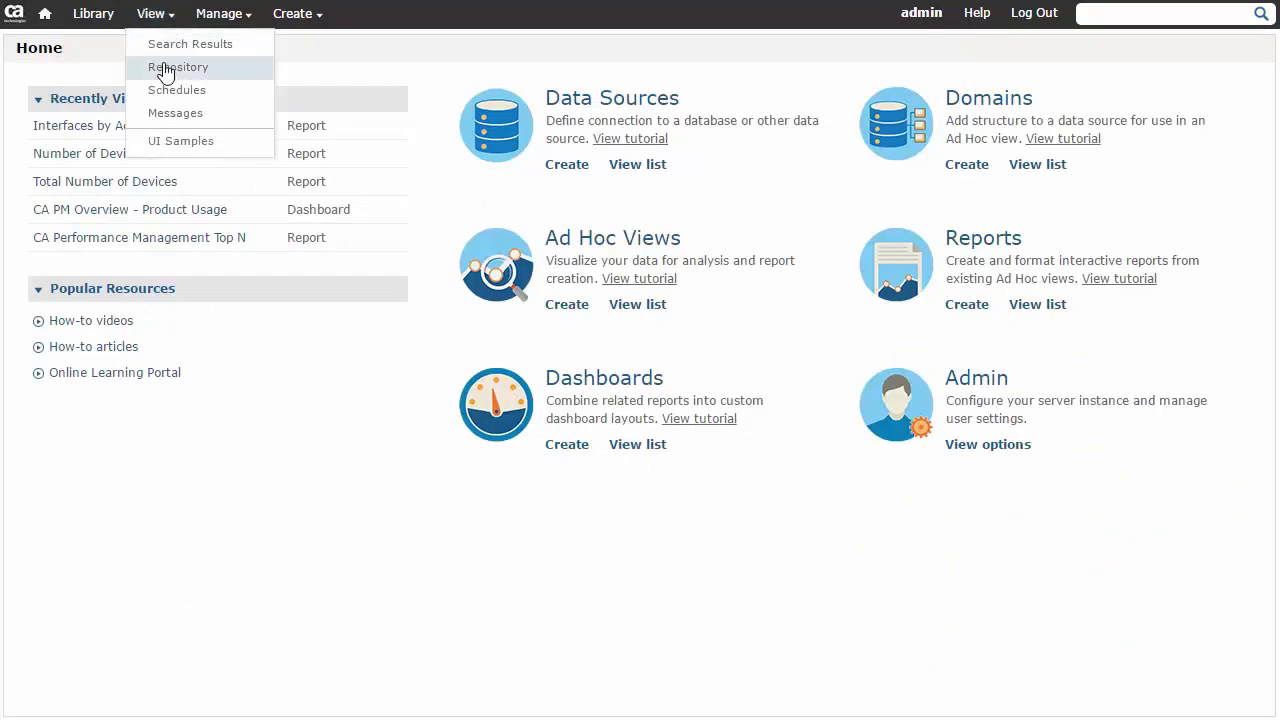
# Browse the repository to Public > ca > Performance Management > dashboards and open CA PM Overview - Product Usage
pyautogui.click(166, 68)
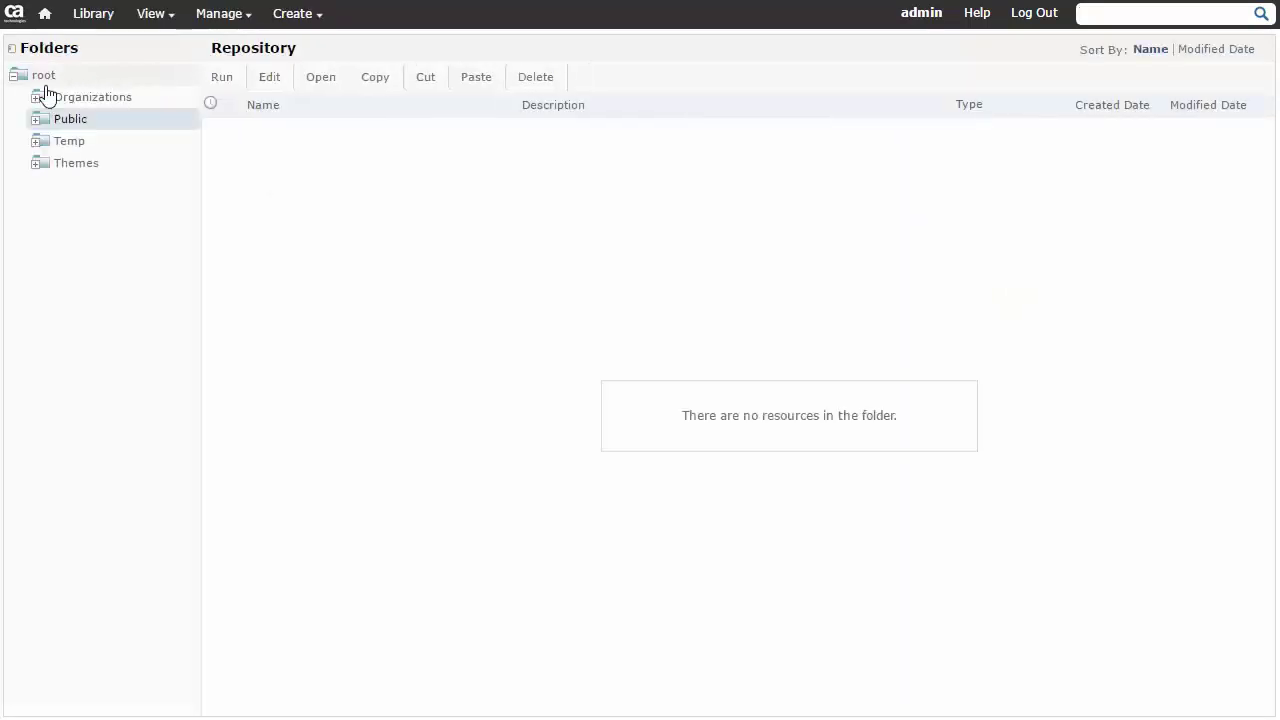
pyautogui.click(36, 120)
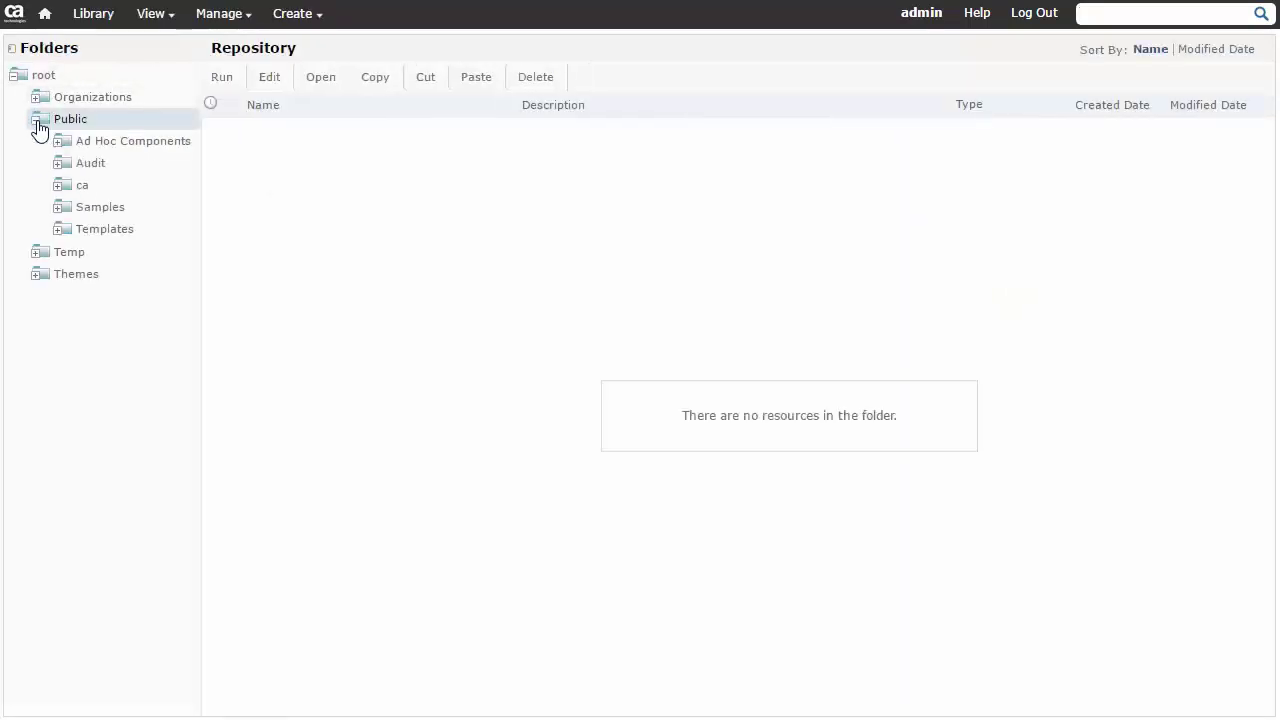
pyautogui.click(58, 185)
pyautogui.click(80, 210)
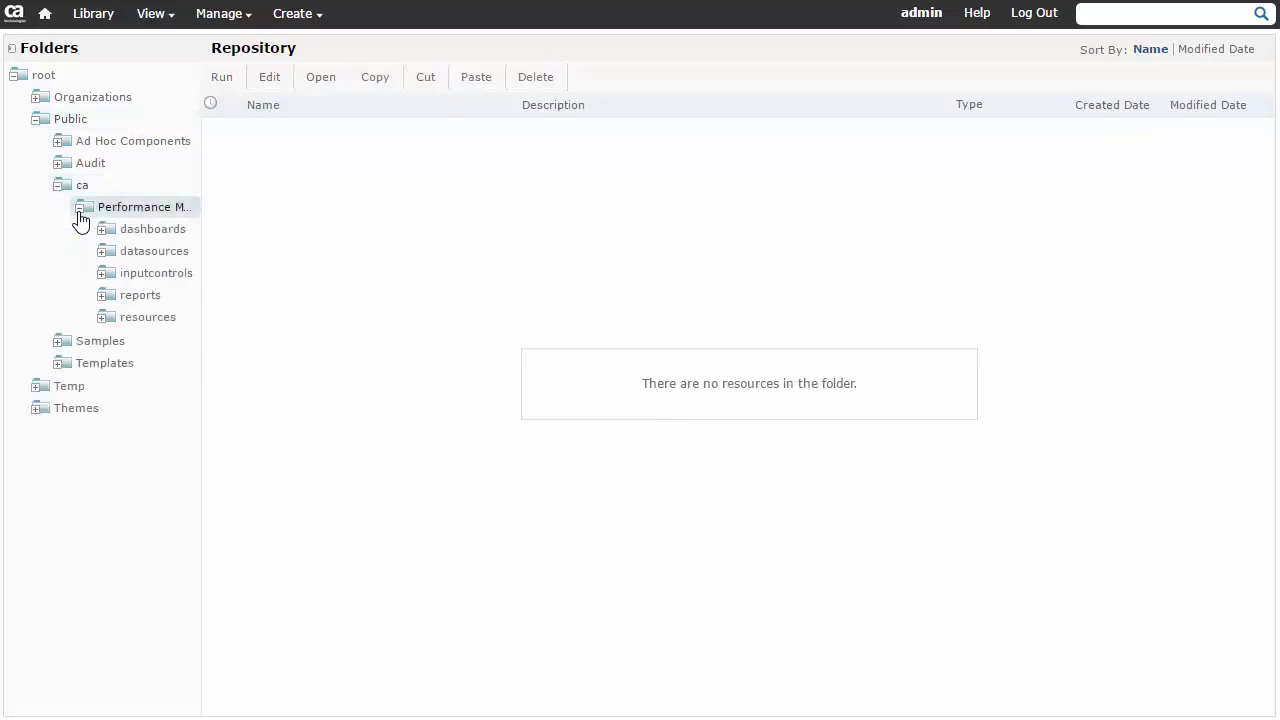
pyautogui.click(146, 234)
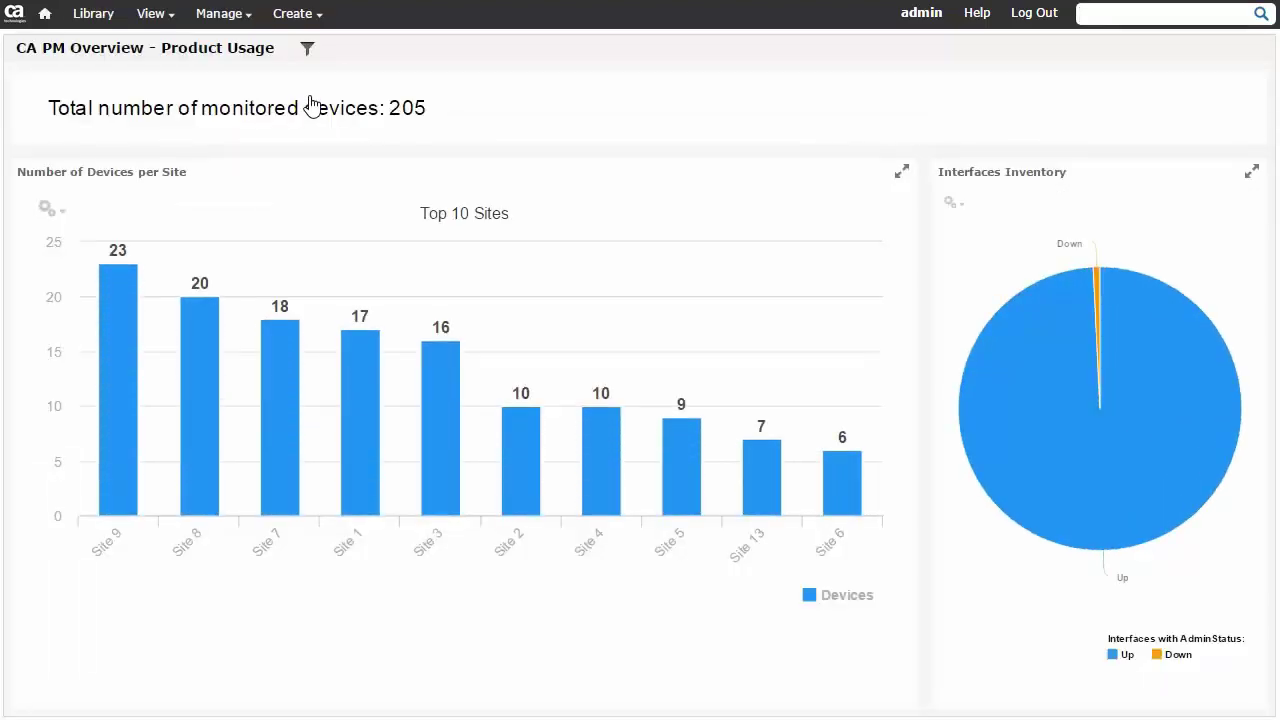
# Change the dashboard filter's Top N from 10 to 8 and apply it to the sites chart
pyautogui.click(307, 52)
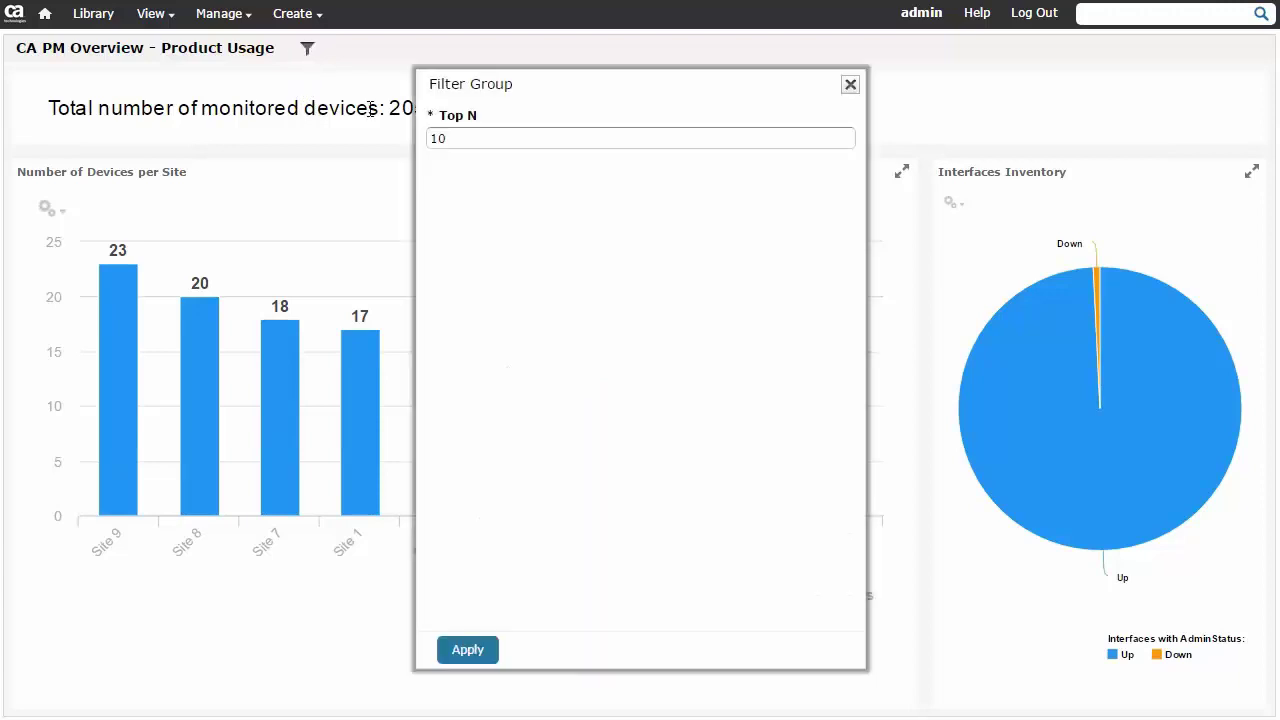
pyautogui.moveTo(450, 138); pyautogui.dragTo(405, 147)
pyautogui.write('8')
pyautogui.click(469, 651)
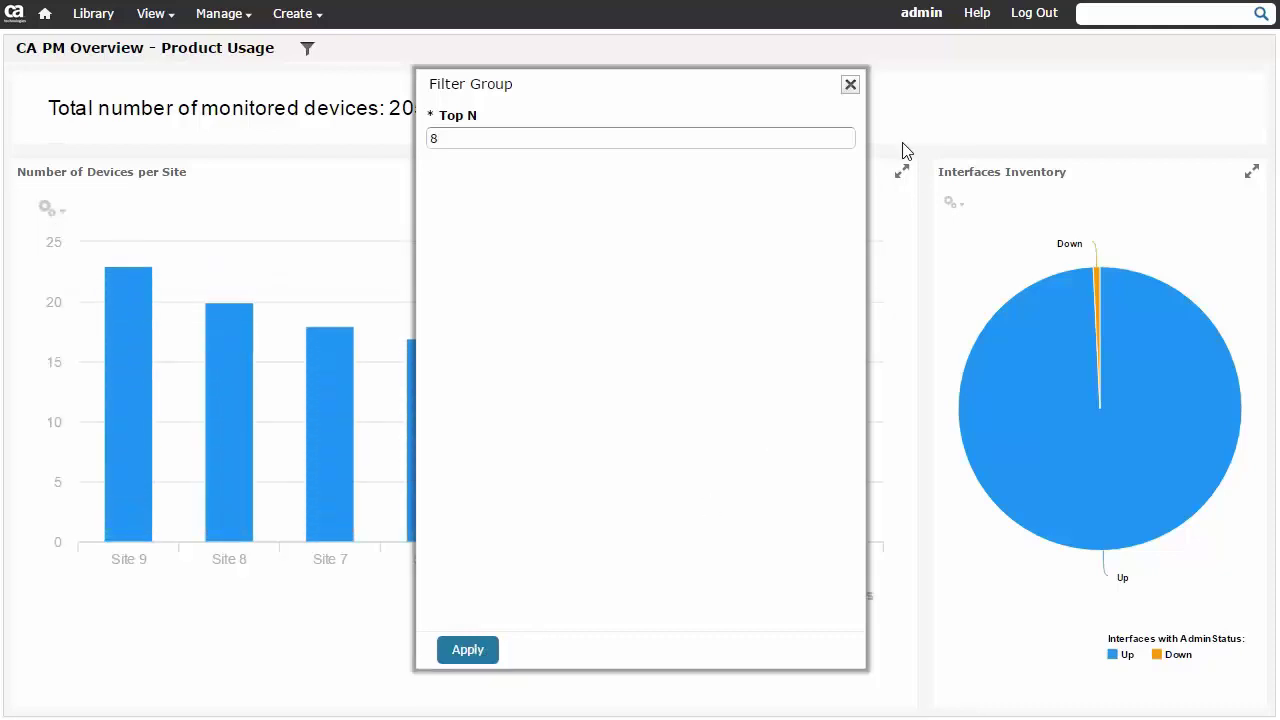
pyautogui.click(852, 88)
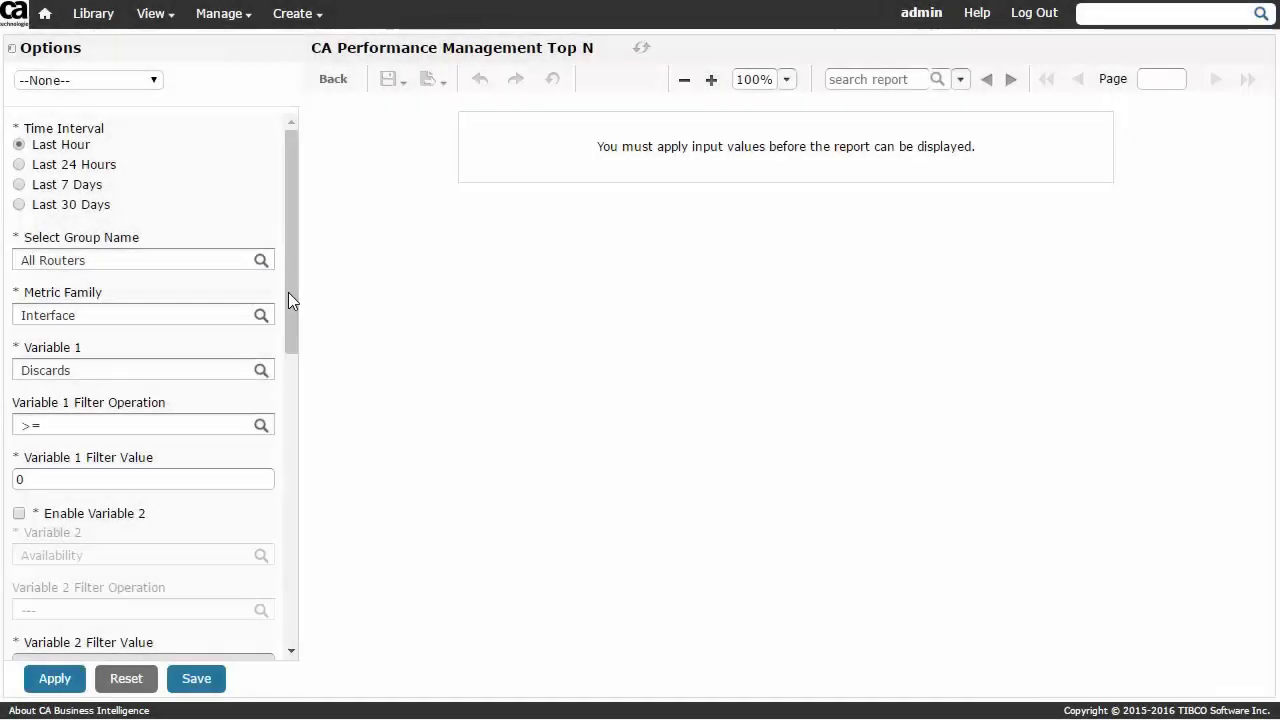
pyautogui.moveTo(288, 300); pyautogui.dragTo(277, 612)
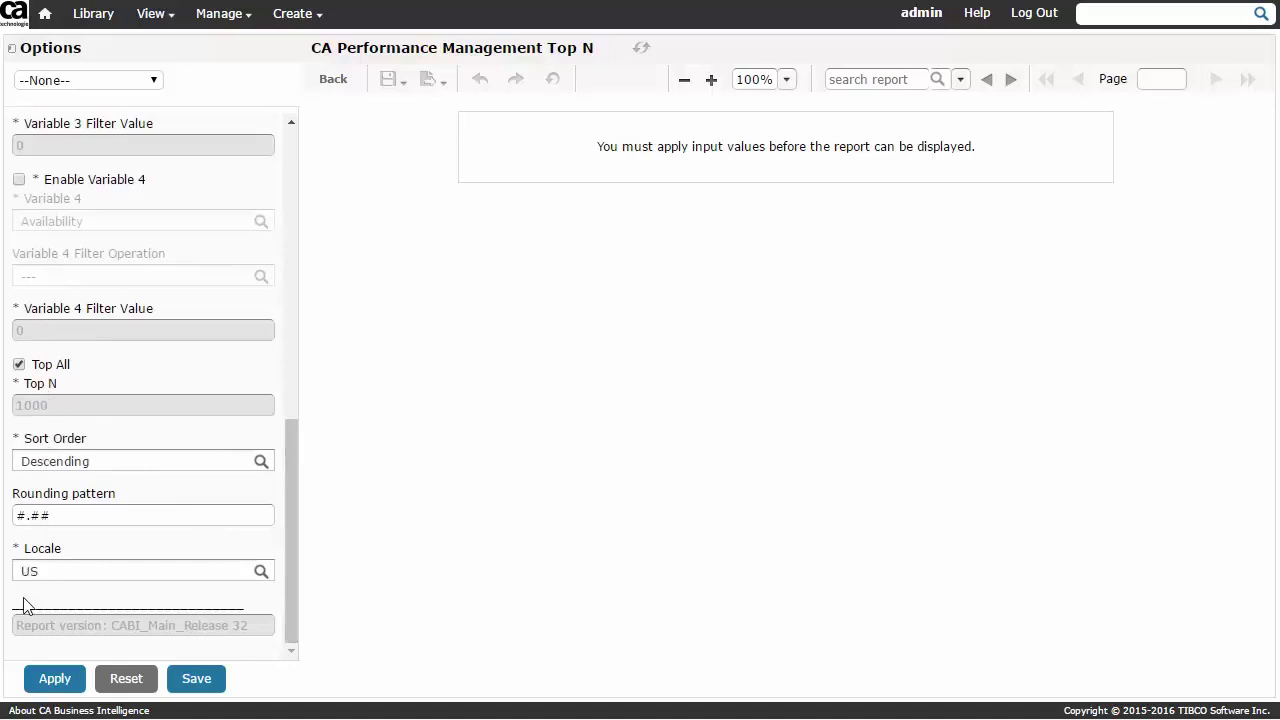
# Run the Top N discards report for All Routers, then go back to the repository
pyautogui.click(55, 679)
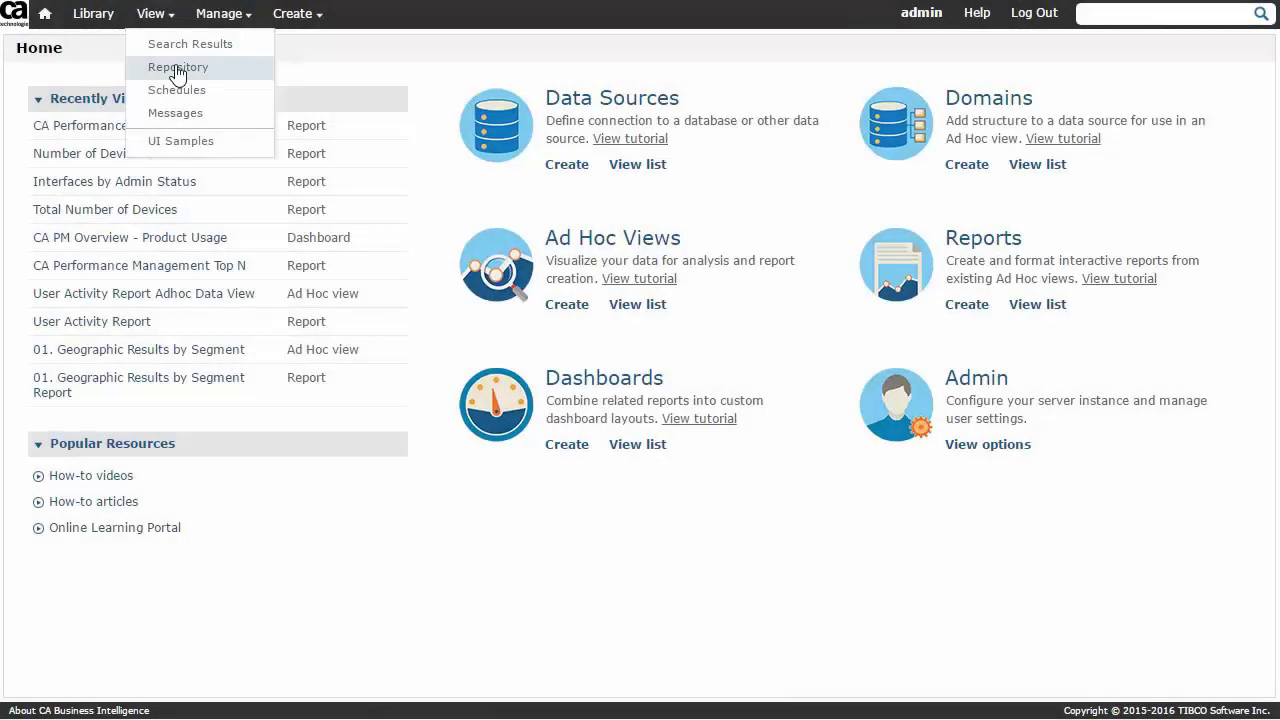
pyautogui.click(177, 70)
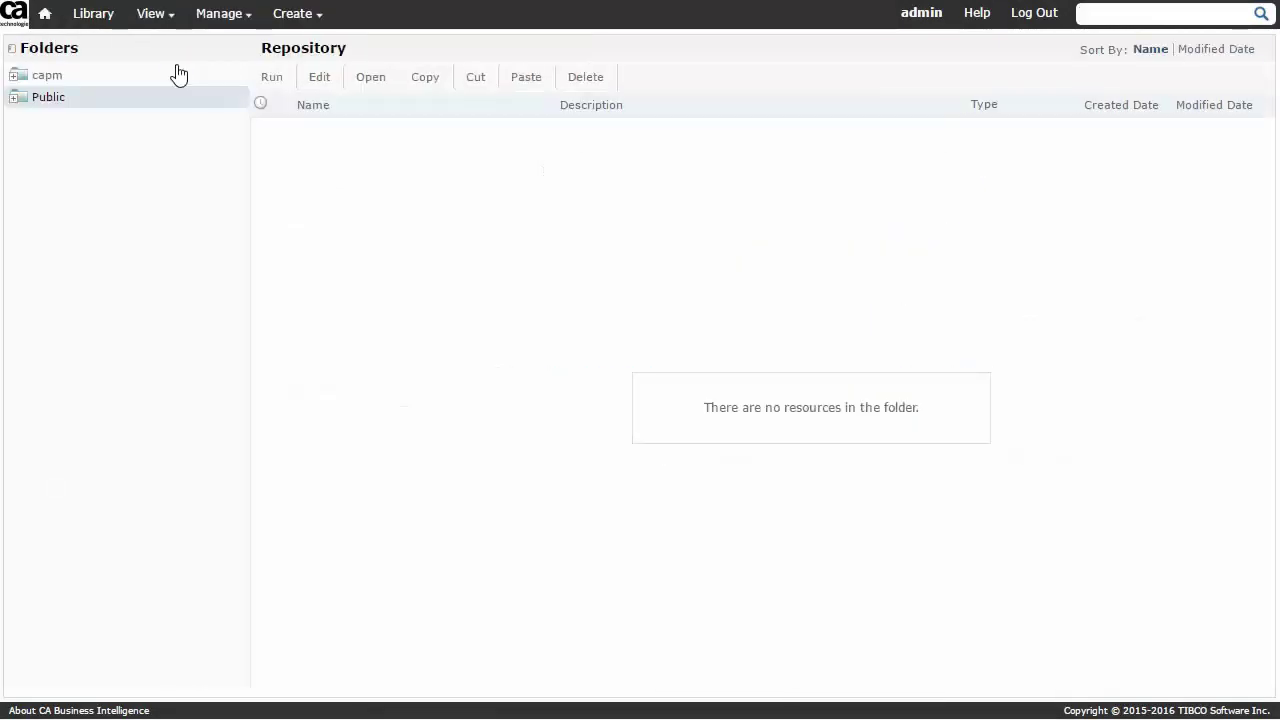
# Expand Public and then ca to list the Performance Management, Service Operations Insight, Spectrum and UIM folders
pyautogui.click(13, 98)
pyautogui.click(36, 163)
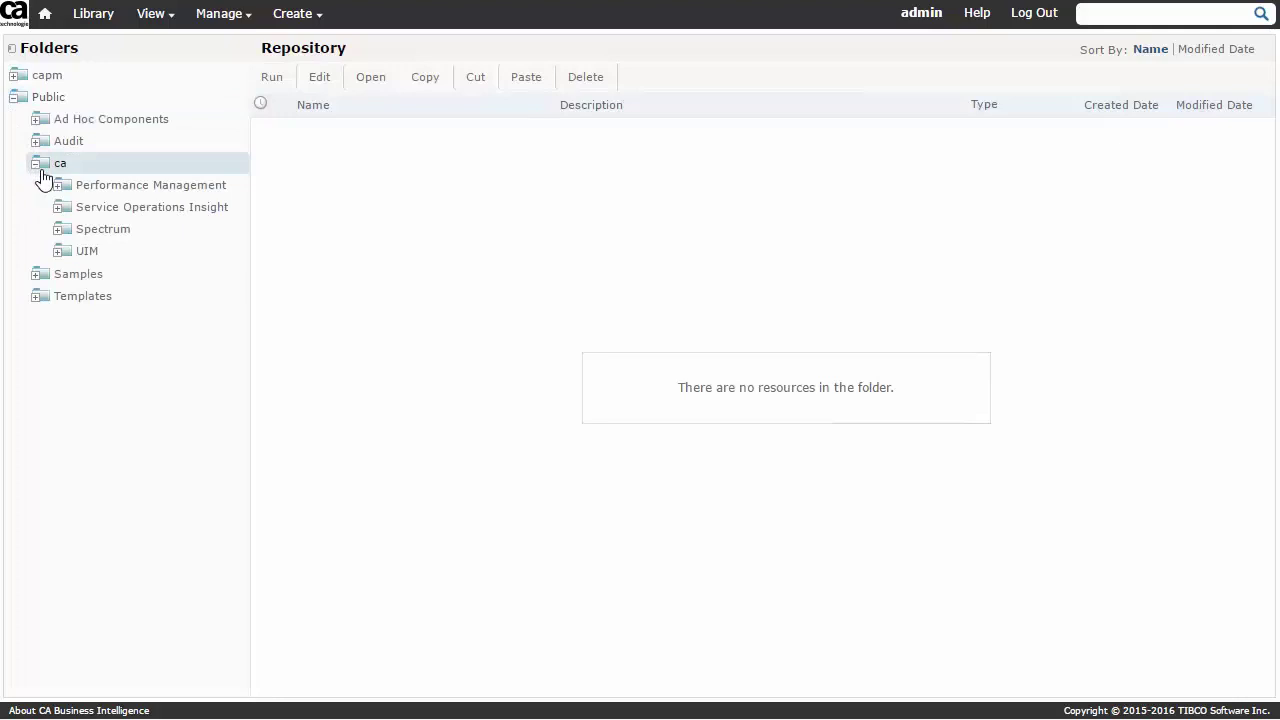